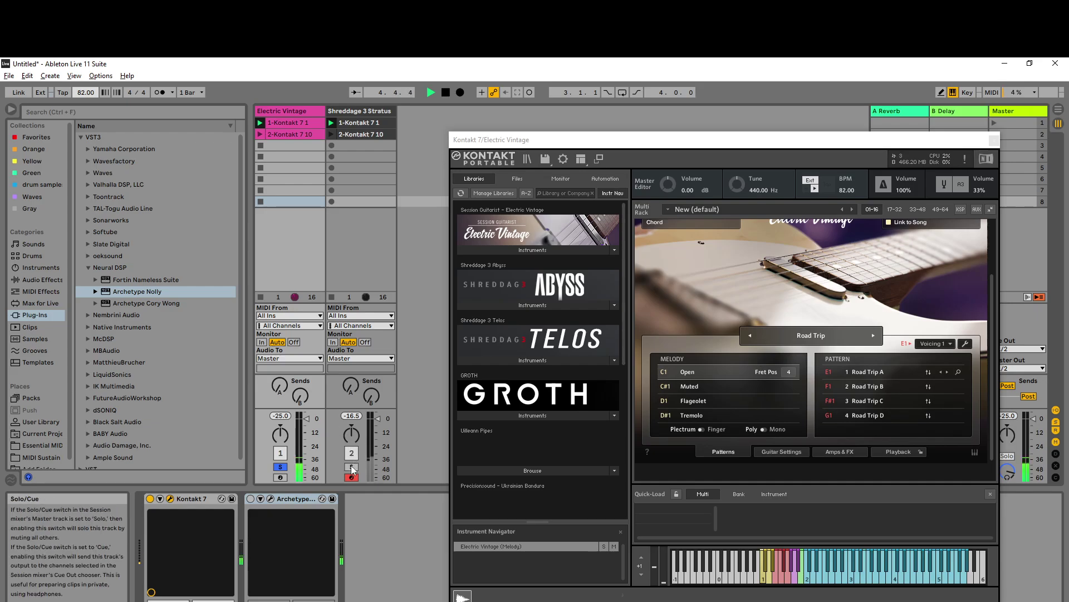
Step: Audition the first clip on the Shreddage 3 Stratus track with its Kontakt window moved clear of the mixer
click(357, 111)
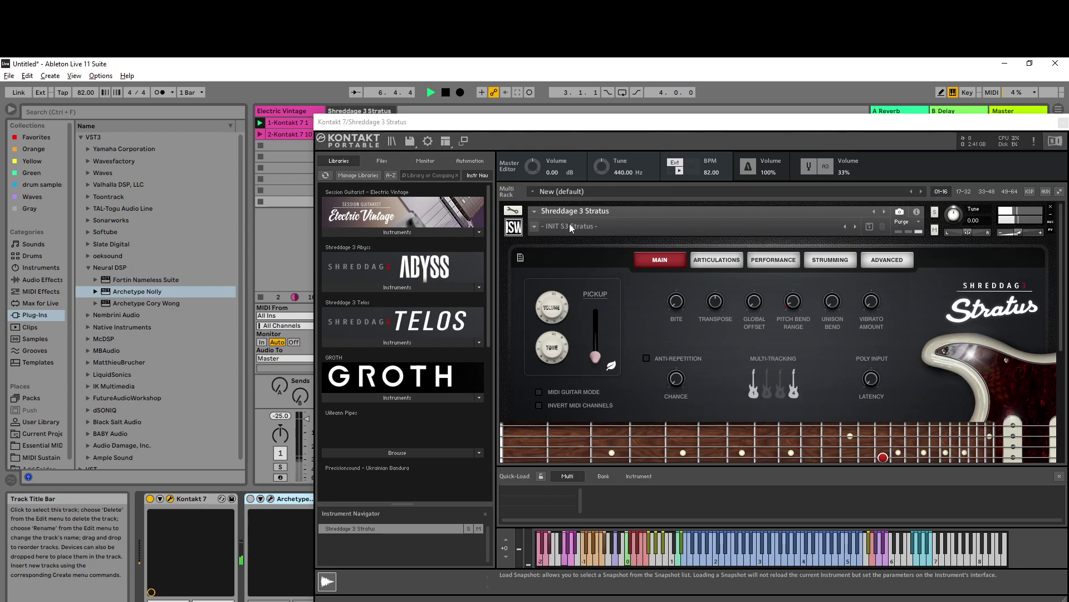
drag(542, 125, 601, 133)
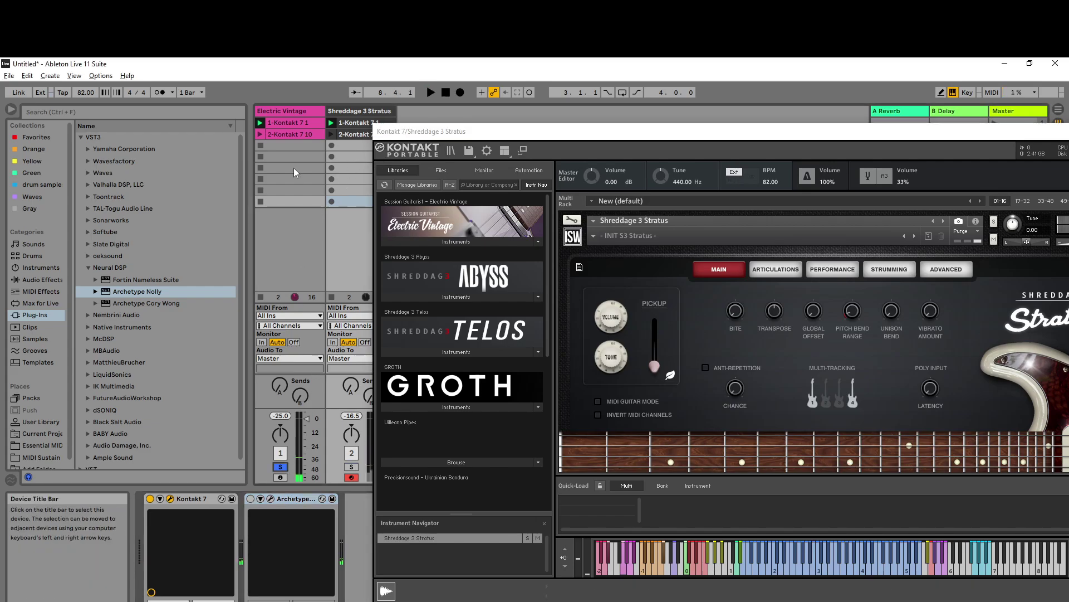
click(275, 170)
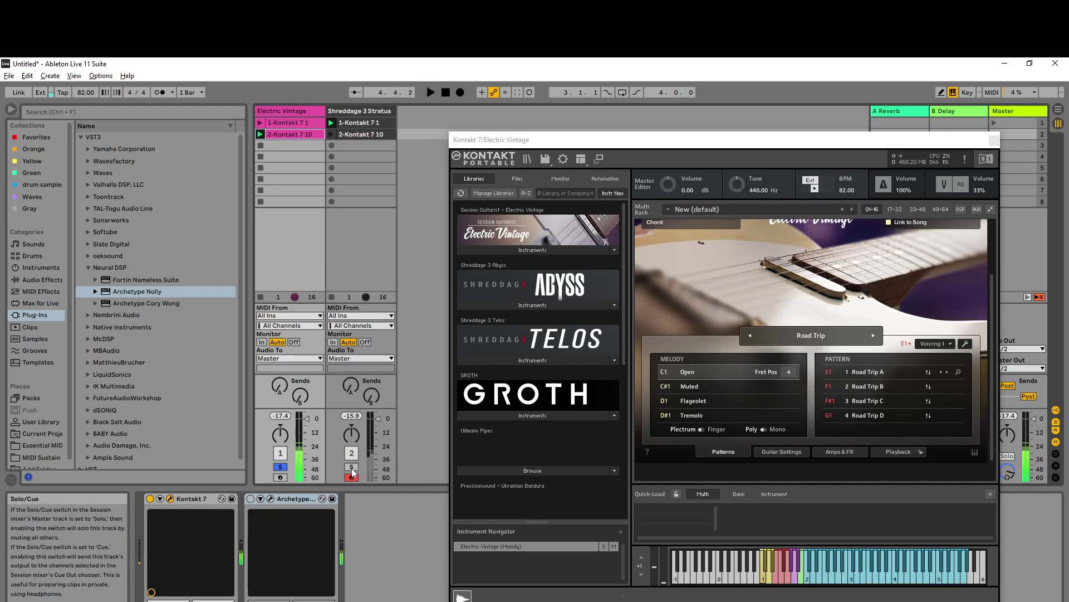
Step: Audition the second clip on the Shreddage 3 Stratus track with its Kontakt window moved aside, ending with playback stopped
click(332, 138)
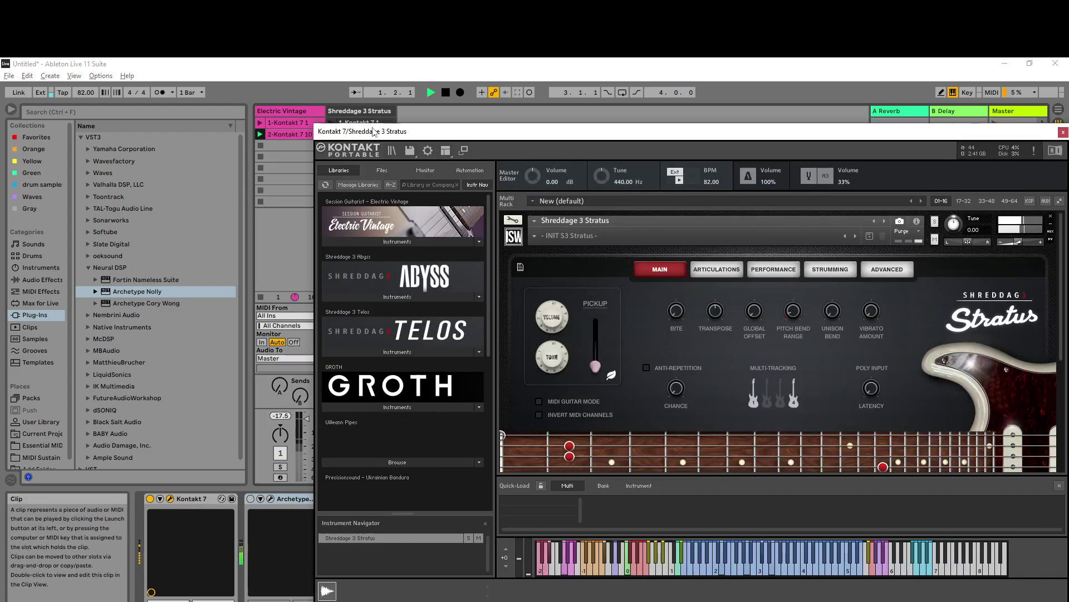
drag(332, 140, 453, 146)
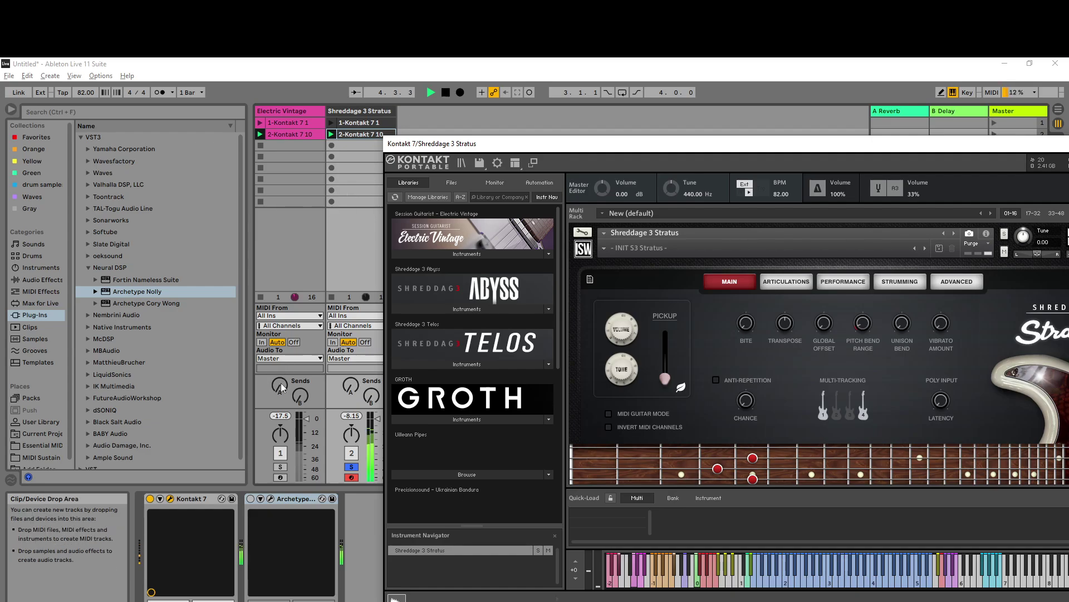
click(314, 172)
key(space)
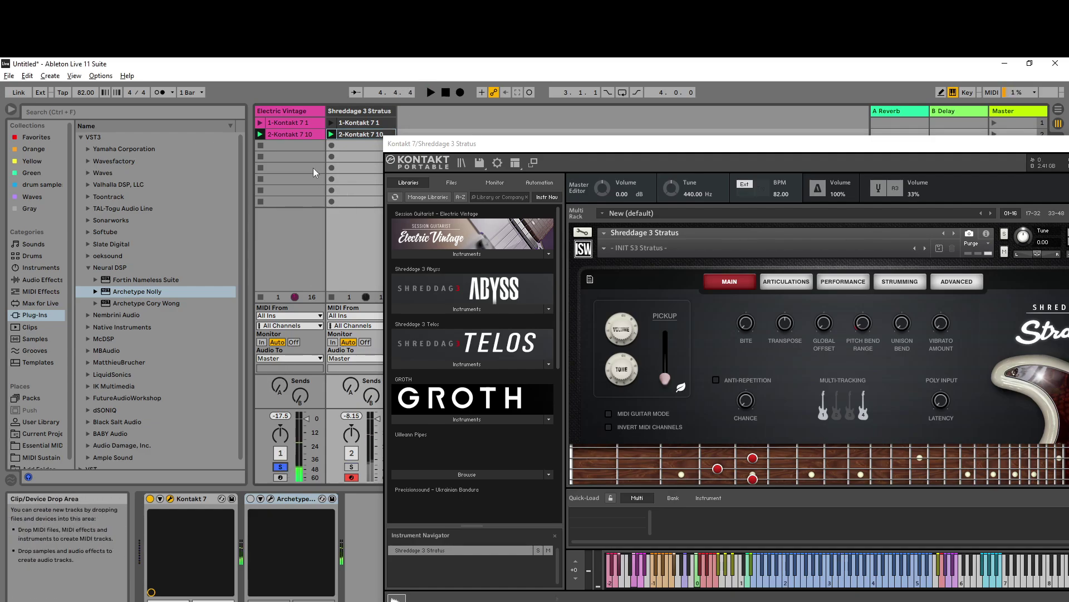
Step: Turn on Archetype Nolly on the Electric Vintage track and check its amp window and preset
click(273, 111)
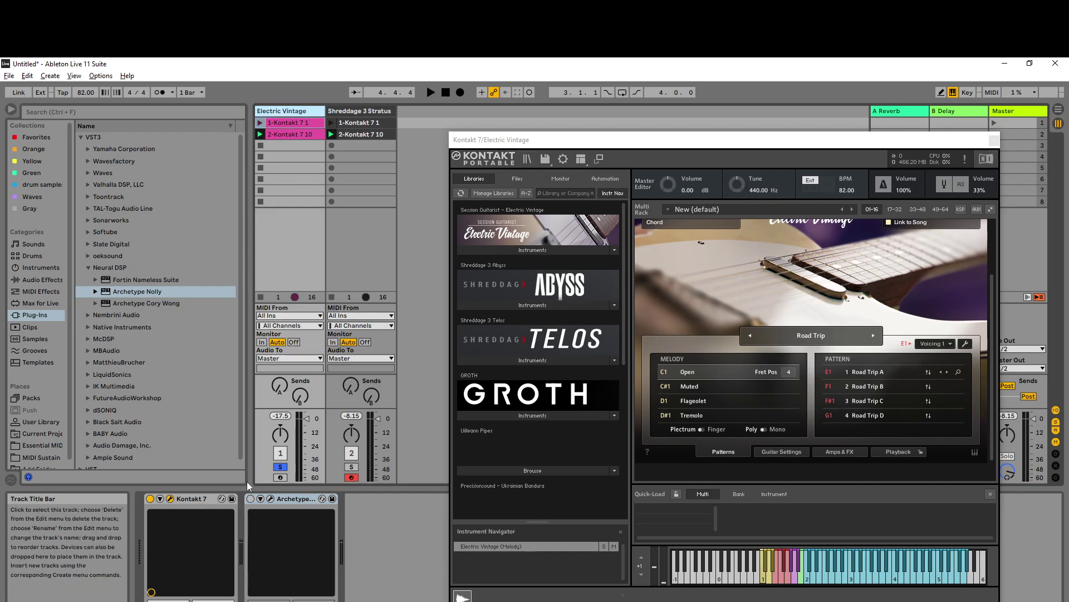
click(251, 499)
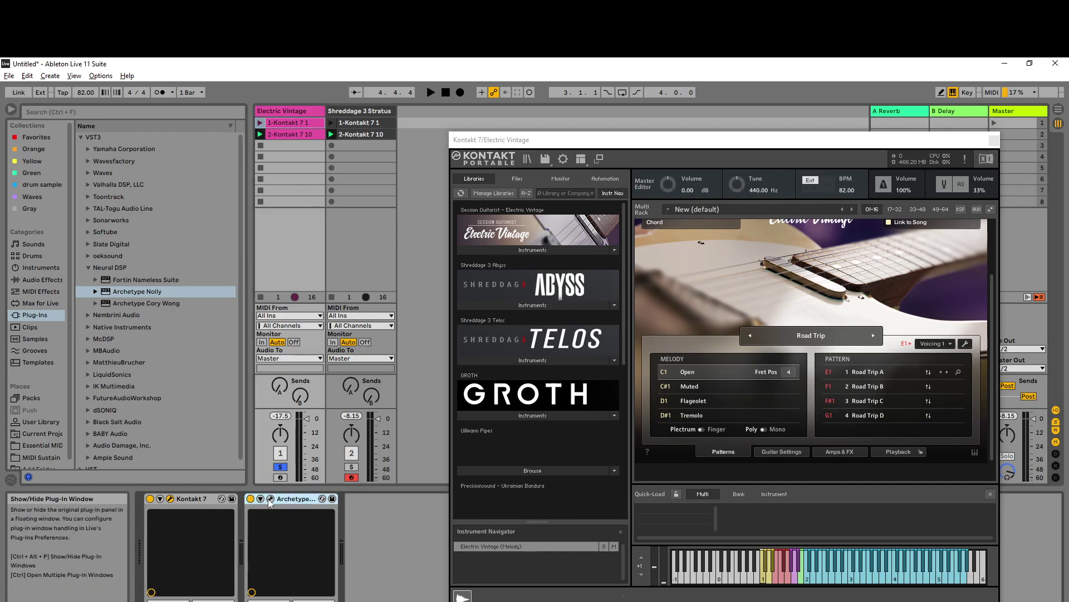
click(270, 499)
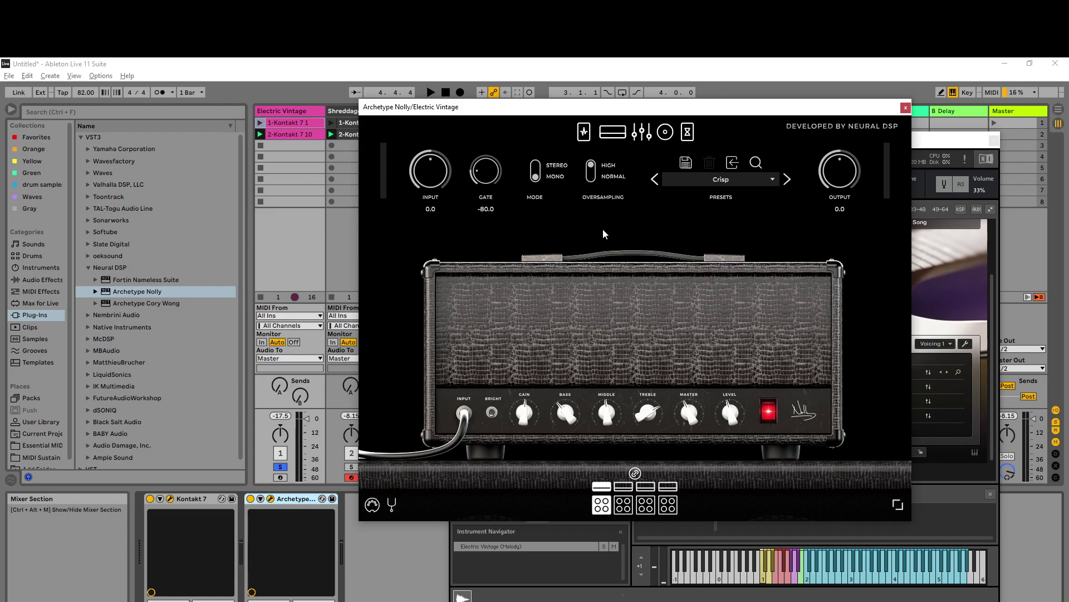
click(906, 108)
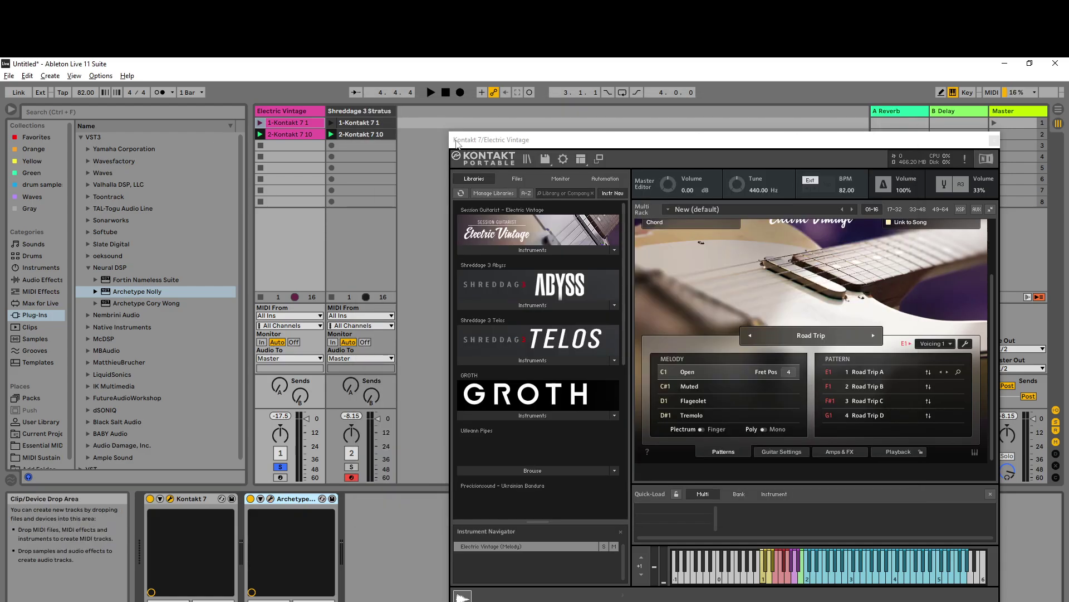
Step: Play the first Electric Vintage clip through Archetype Nolly and view the amp window during playback
key(space)
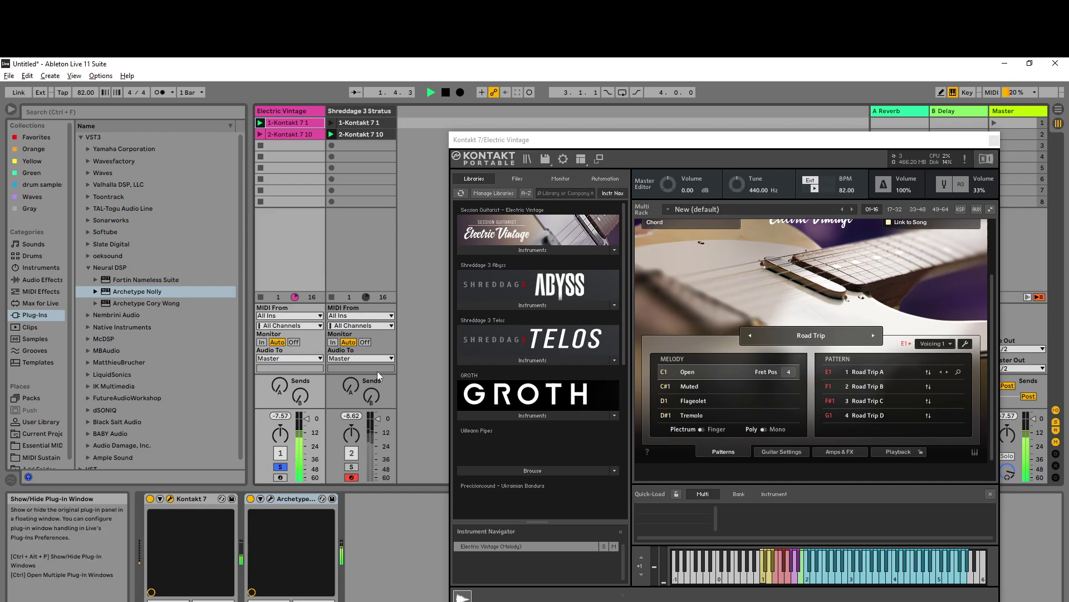
key(ctrl+alt+p)
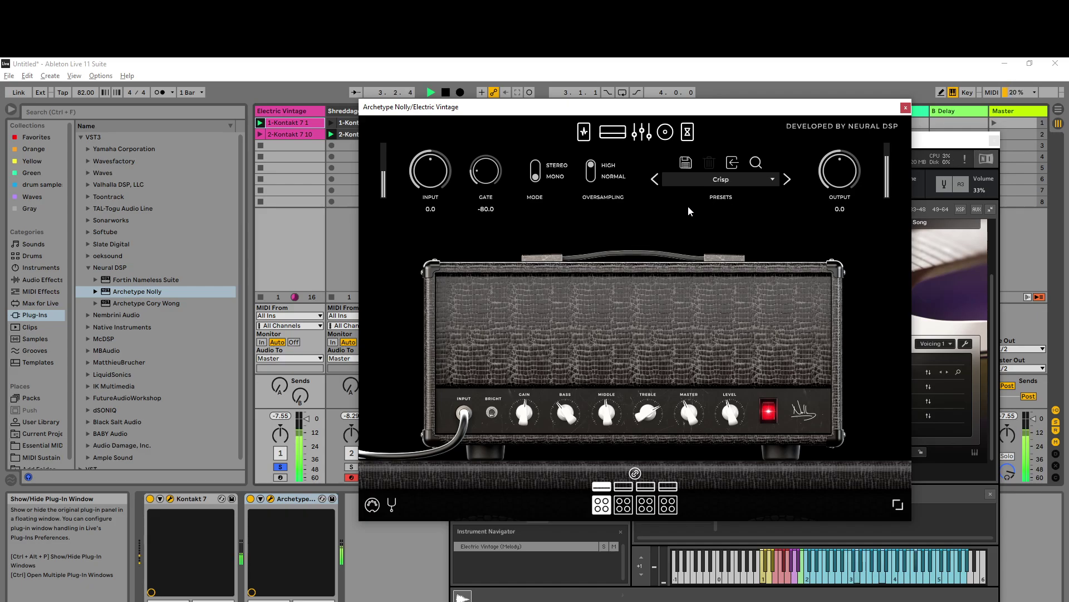
click(905, 107)
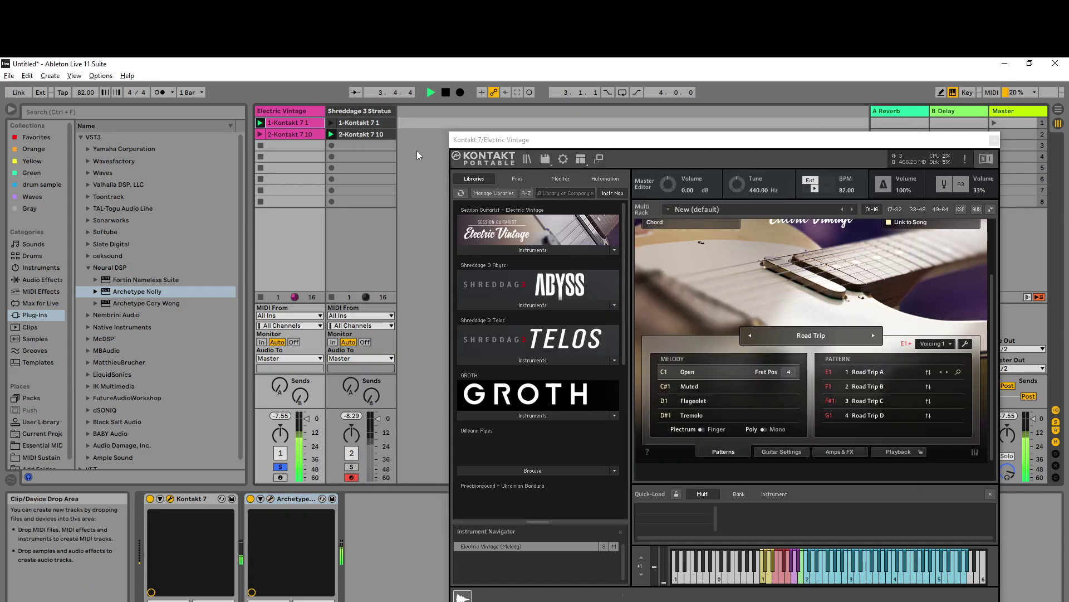
Step: Turn on Archetype Nolly on the Shreddage 3 Stratus track, keeping its Kontakt window clear of the mixer
click(333, 124)
drag(429, 143, 647, 168)
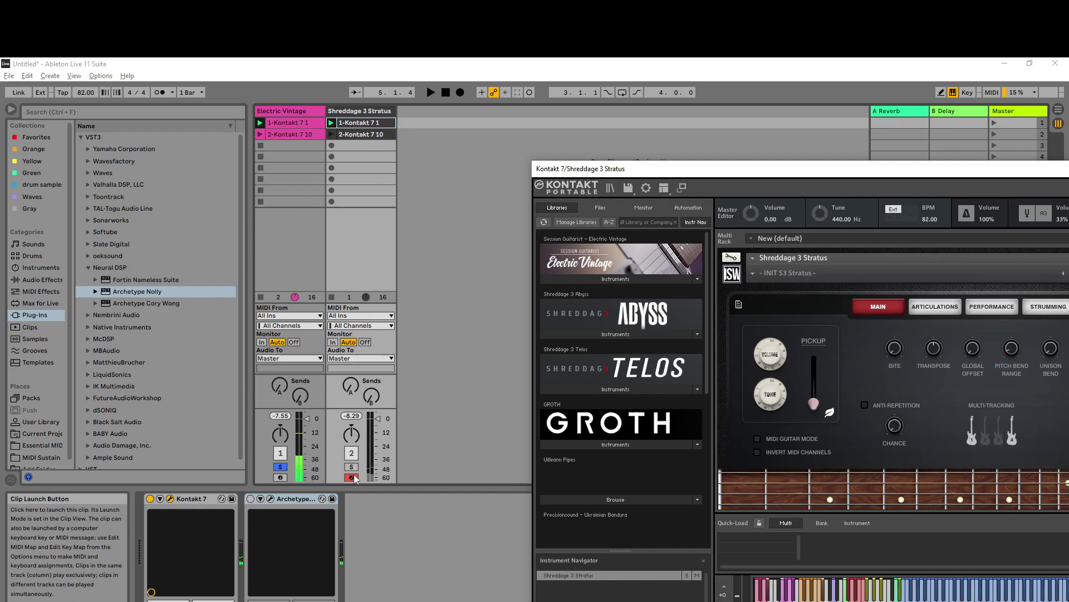
click(250, 500)
Step: Compare both guitars through the amp on the first clips by soloing Electric Vintage, followed by Shreddage 3 Stratus
click(280, 467)
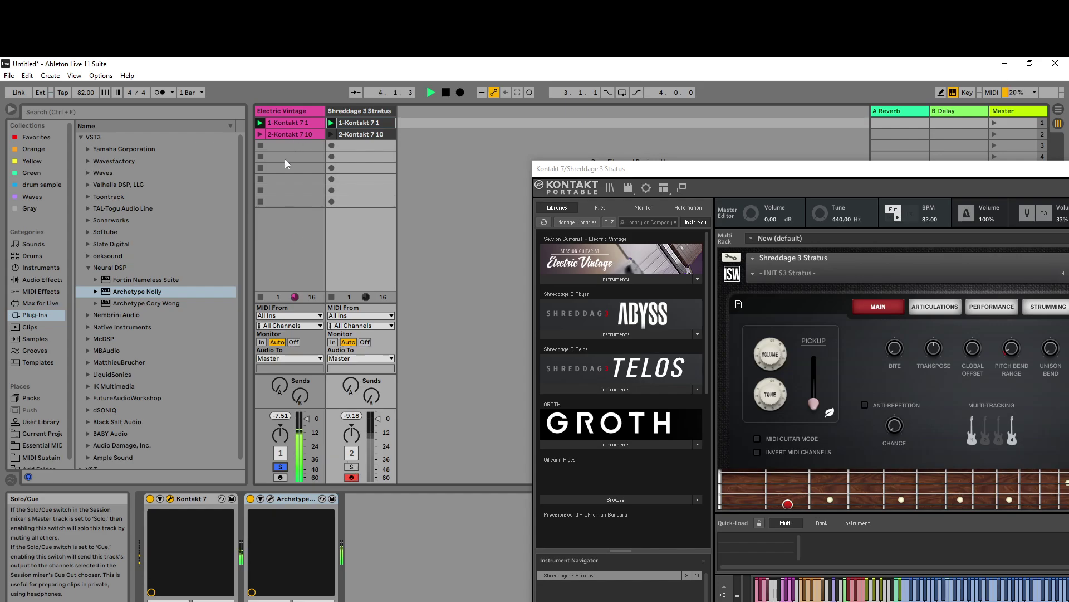
click(352, 469)
click(350, 111)
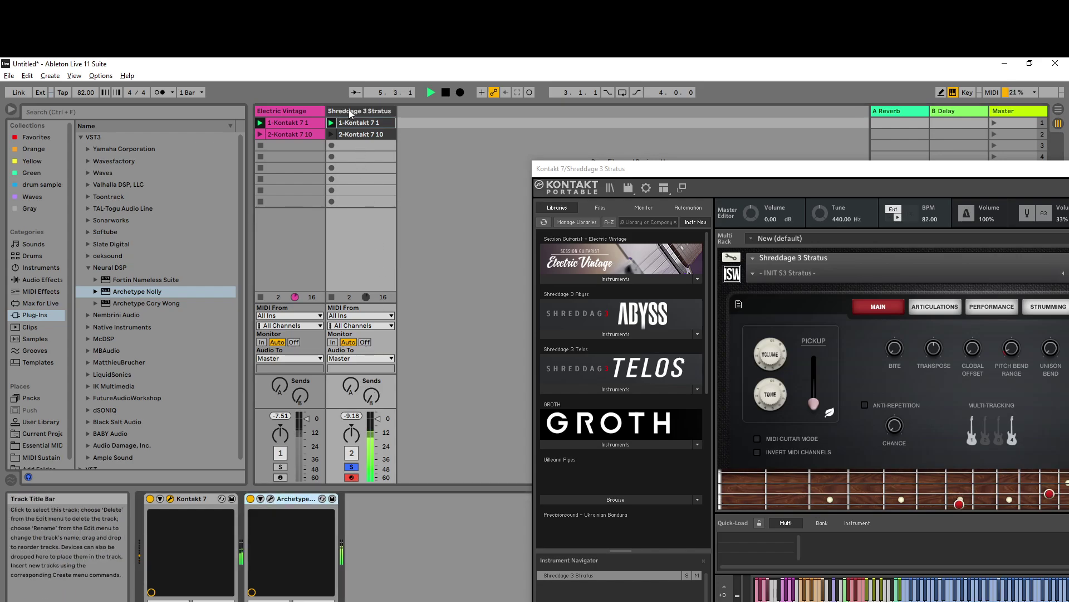
drag(744, 170, 630, 130)
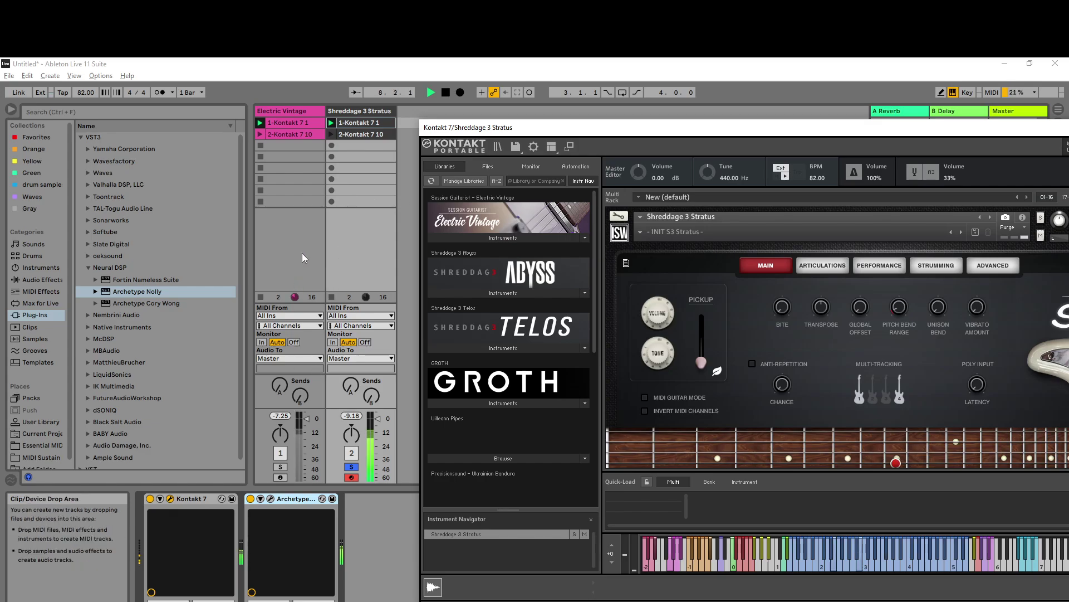
Step: Launch scene 2 and compare its amped clips by soloing Electric Vintage, followed by Shreddage 3 Stratus
drag(804, 134, 804, 260)
click(994, 135)
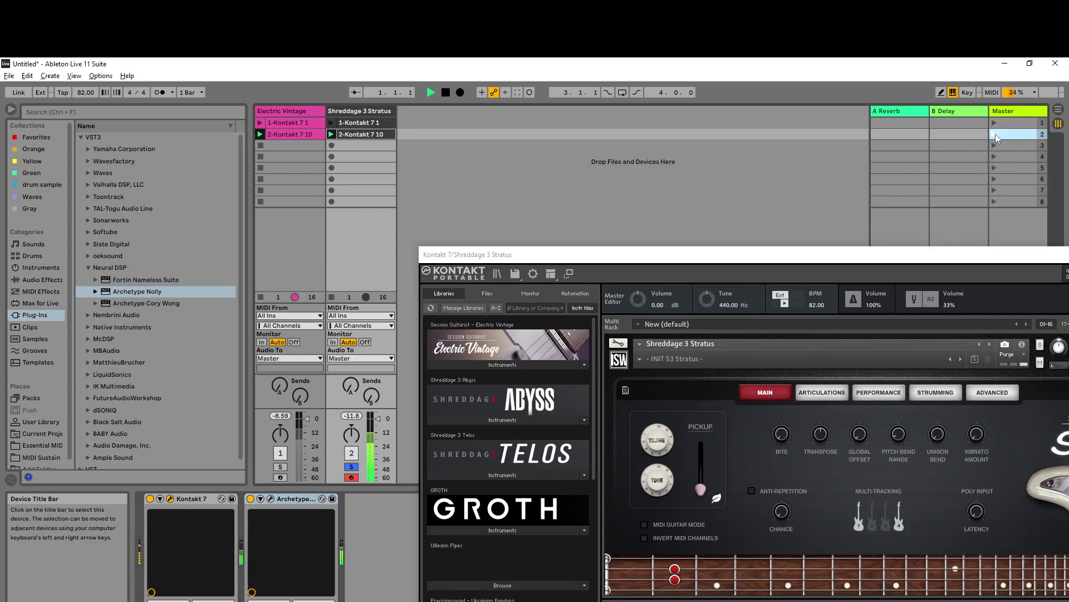
click(280, 468)
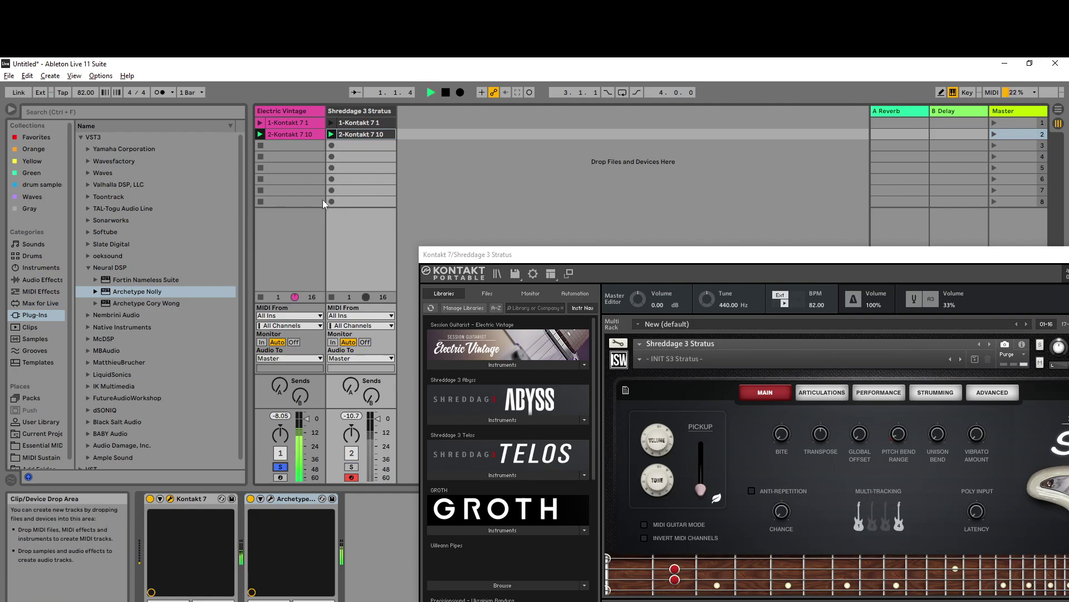
click(299, 136)
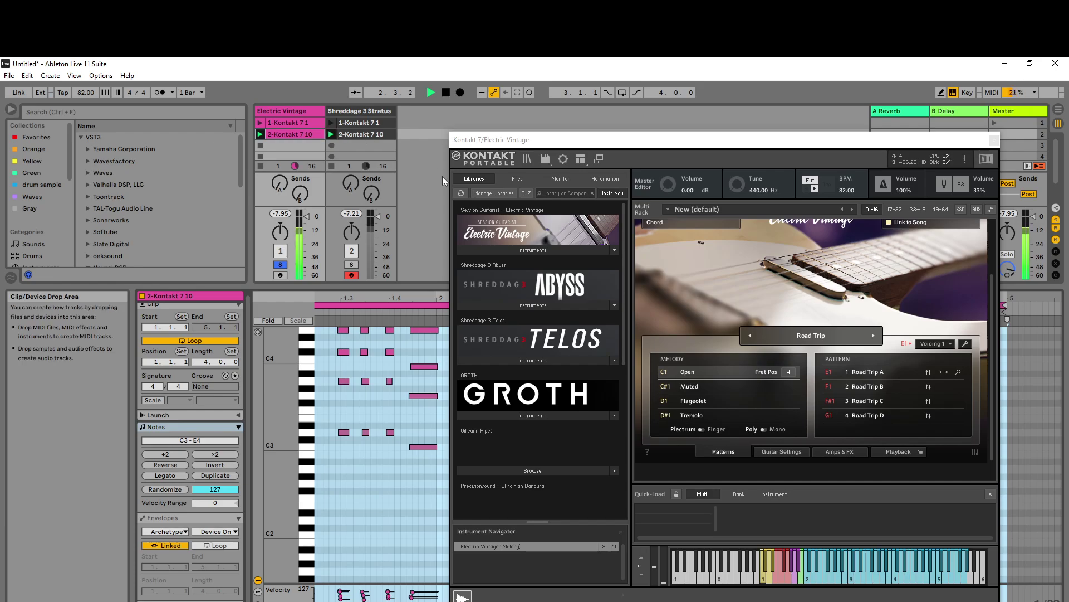
key(ctrl+alt+l)
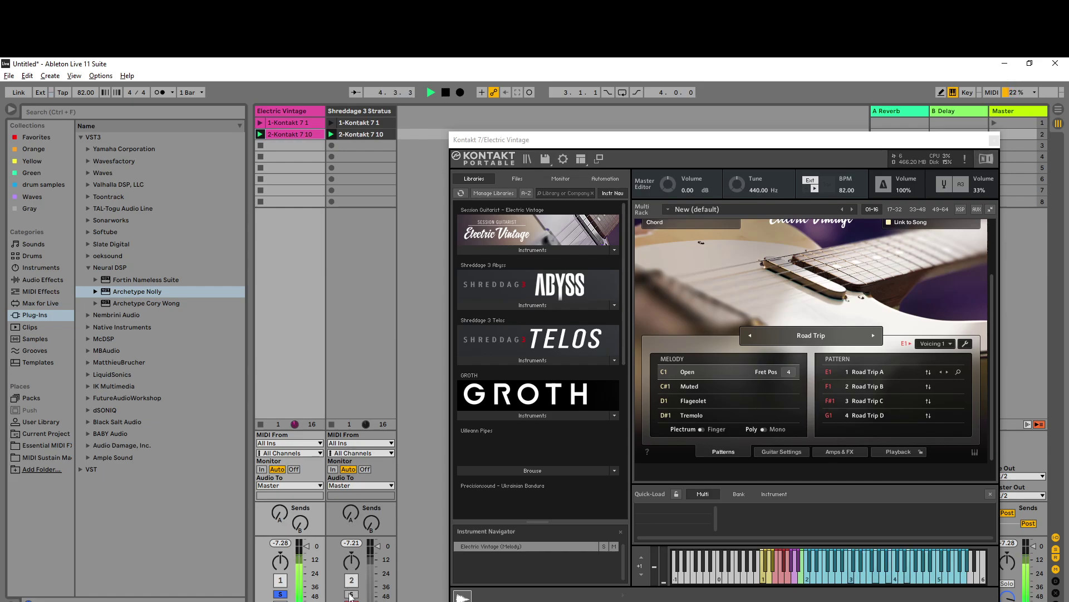
click(351, 594)
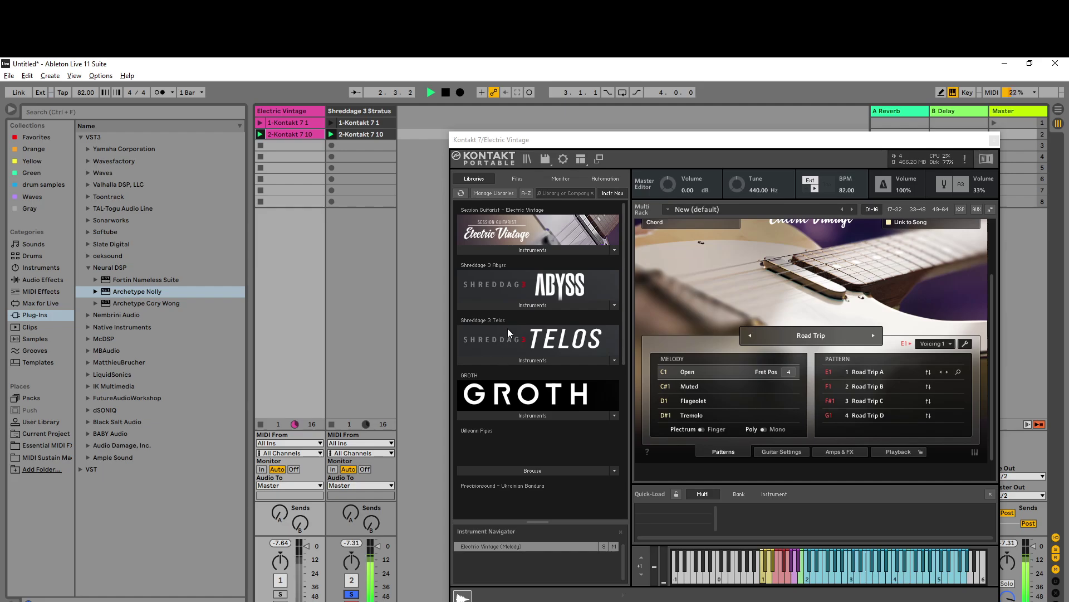
Step: Switch the Electric Vintage instrument's melody playing style from Plectrum to Finger
click(360, 122)
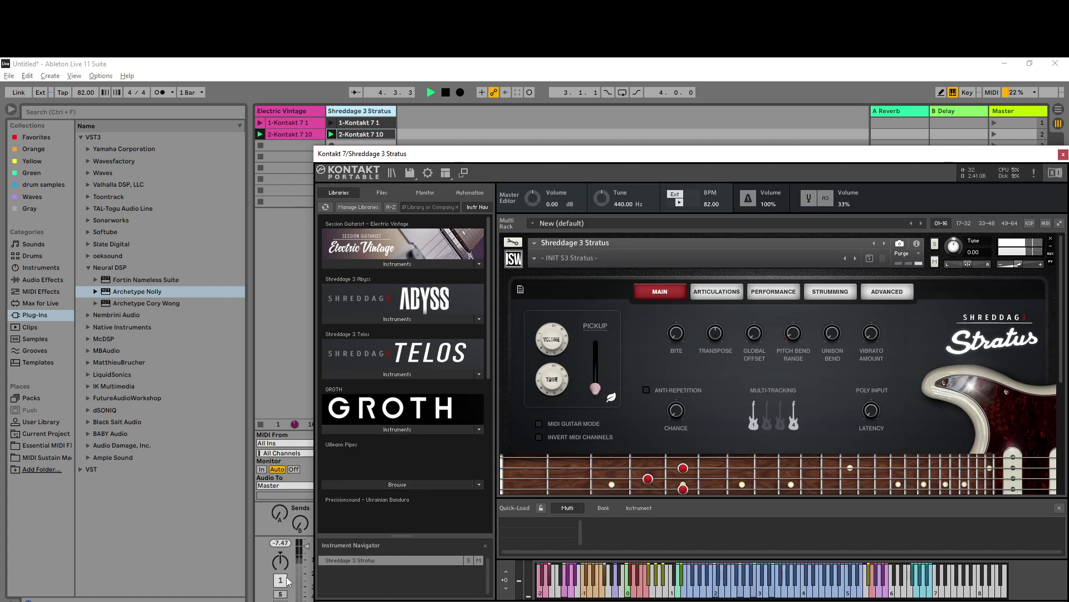
drag(447, 158, 646, 159)
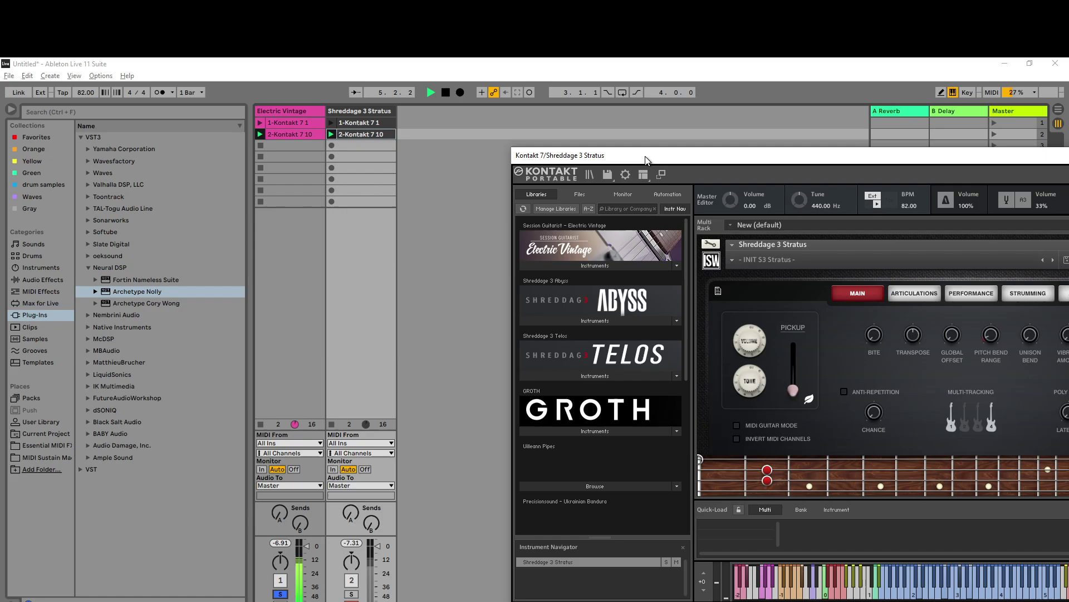
click(280, 113)
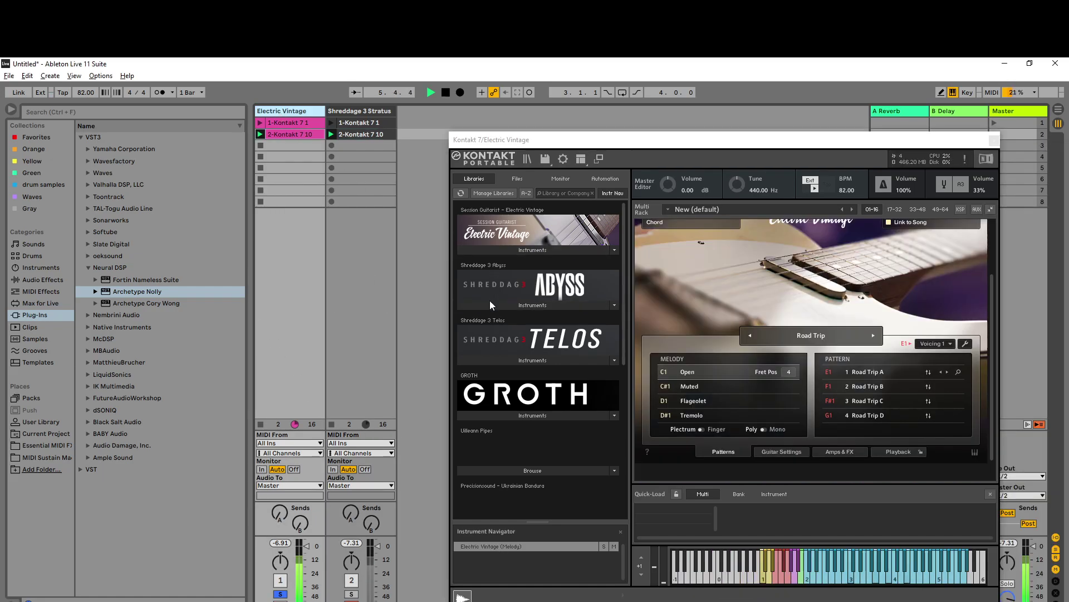
click(703, 429)
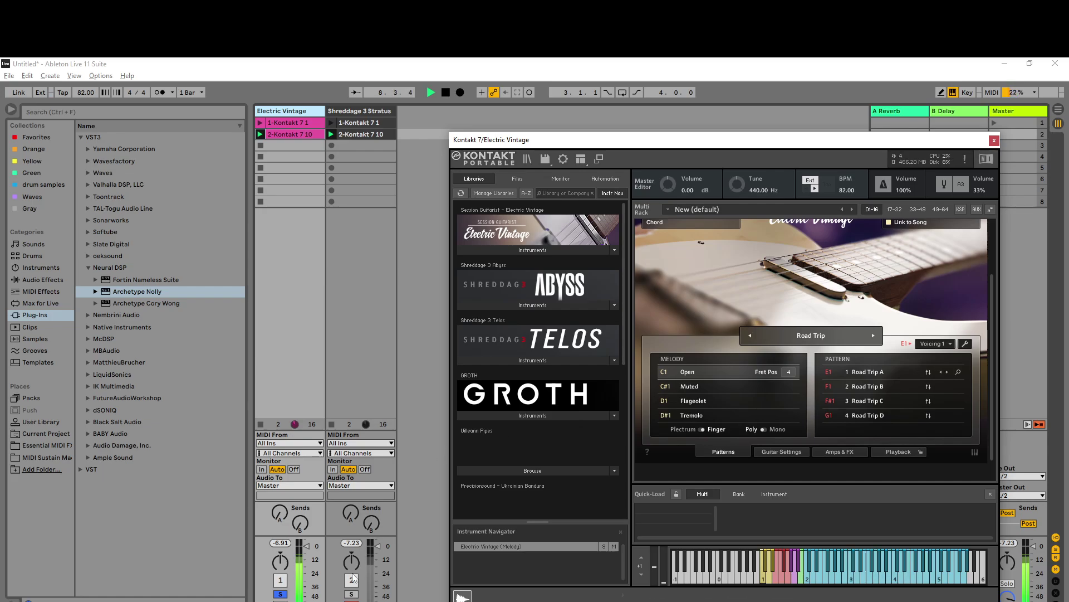
Step: Compare the second clips again with the finger-played sound, soloing Shreddage 3 Stratus and then Electric Vintage
click(351, 594)
click(352, 118)
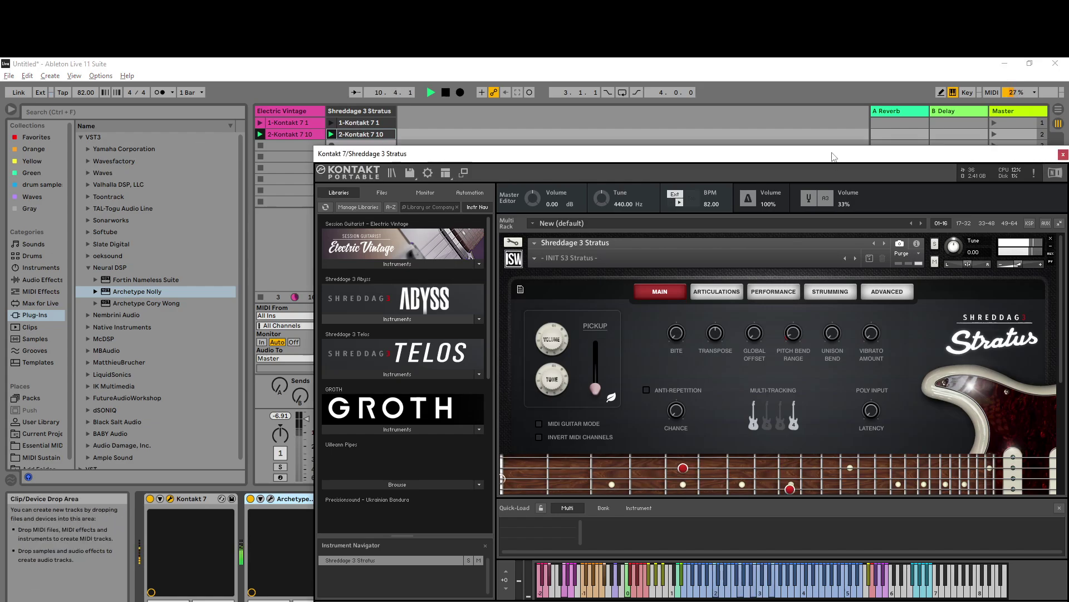
drag(834, 157, 903, 150)
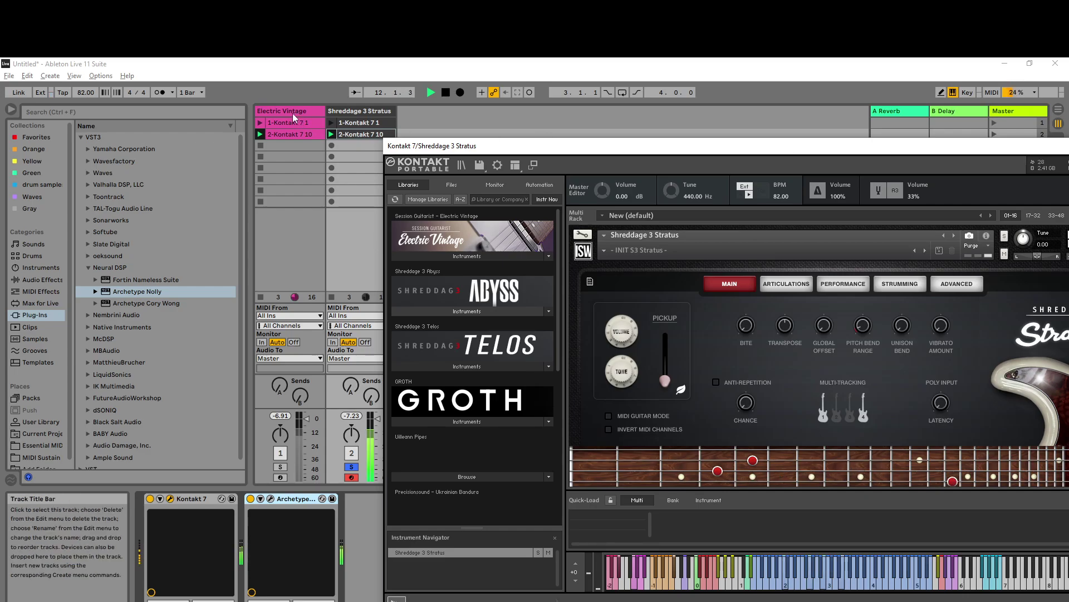
click(293, 115)
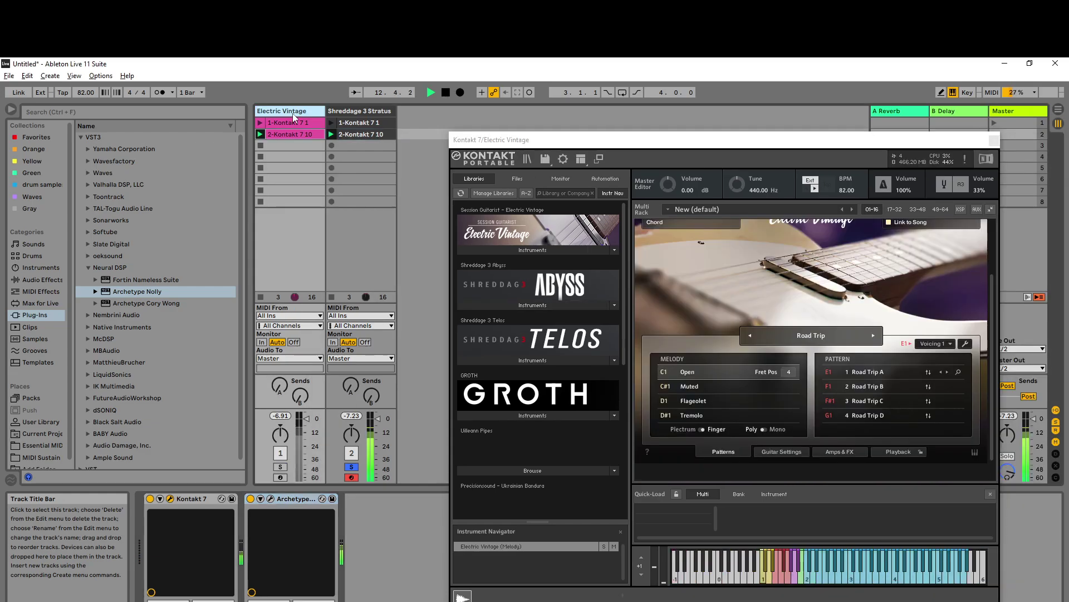
click(281, 466)
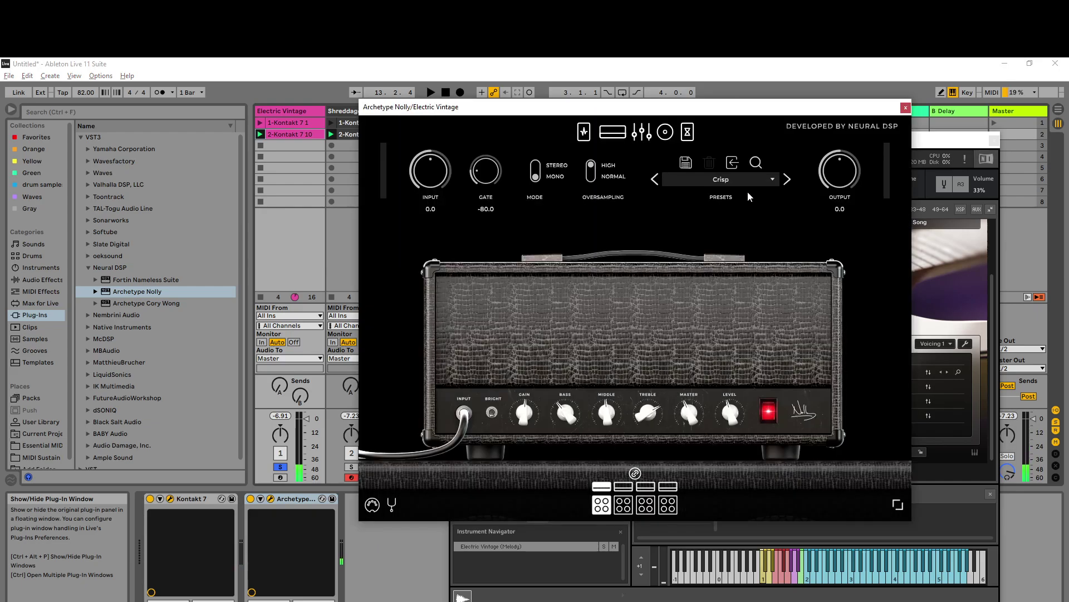
Step: Change the Electric Vintage track's Archetype Nolly preset to Clean Chords and restart playback to hear it
click(737, 180)
click(655, 179)
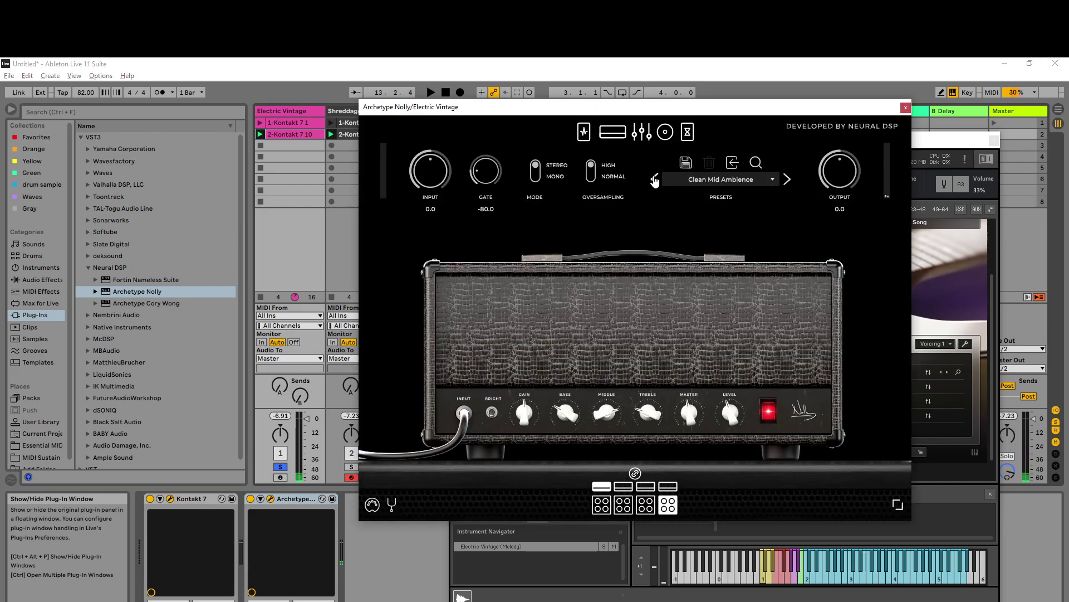
click(655, 180)
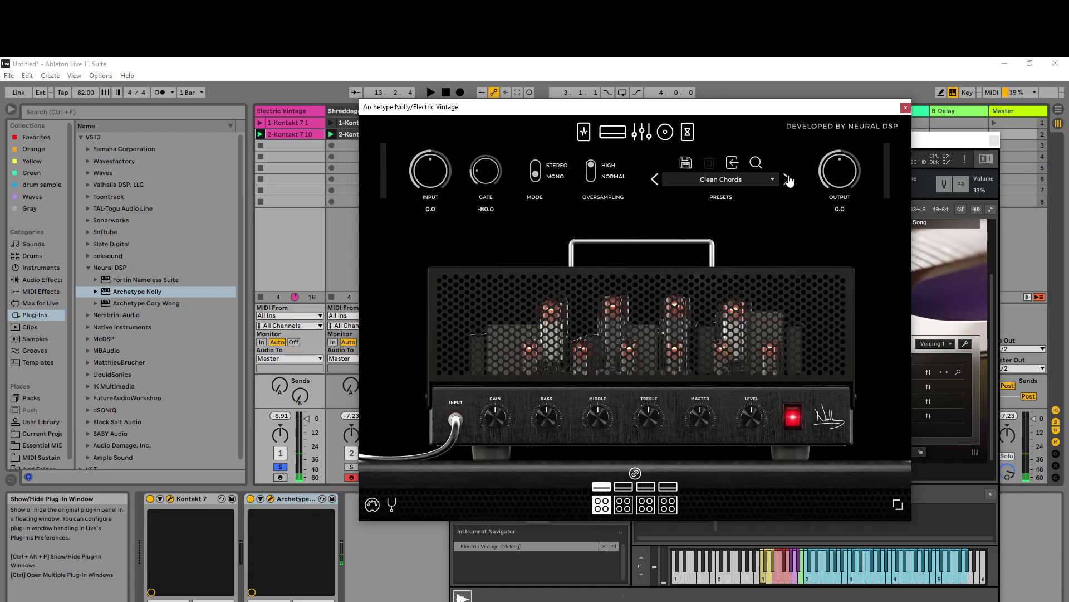
key(space)
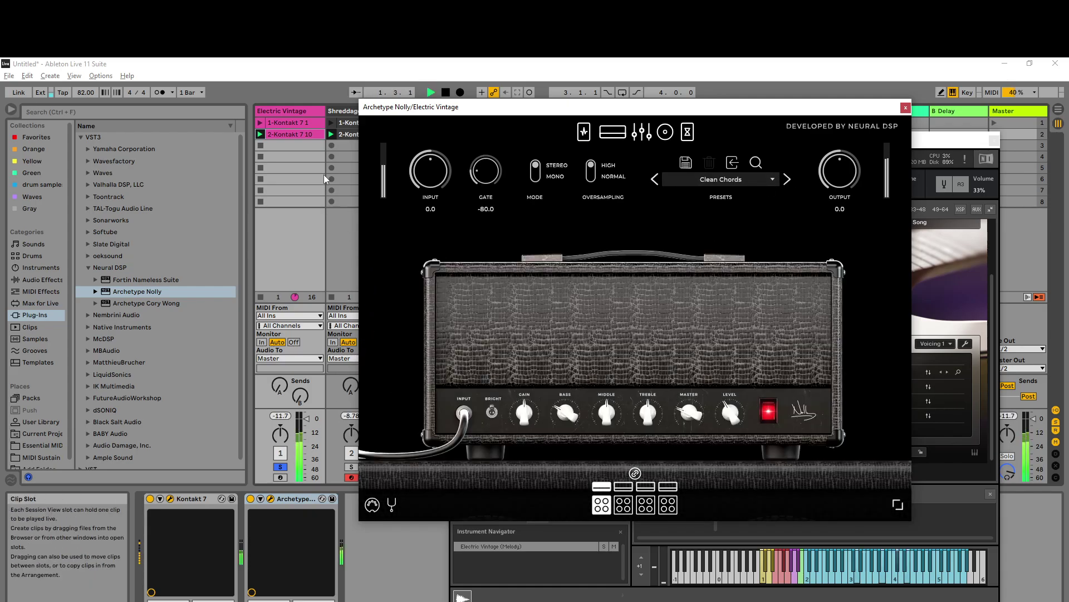
Step: Move the Shreddage 3 Stratus track's Archetype Nolly preset back by two presets and close its window
click(353, 131)
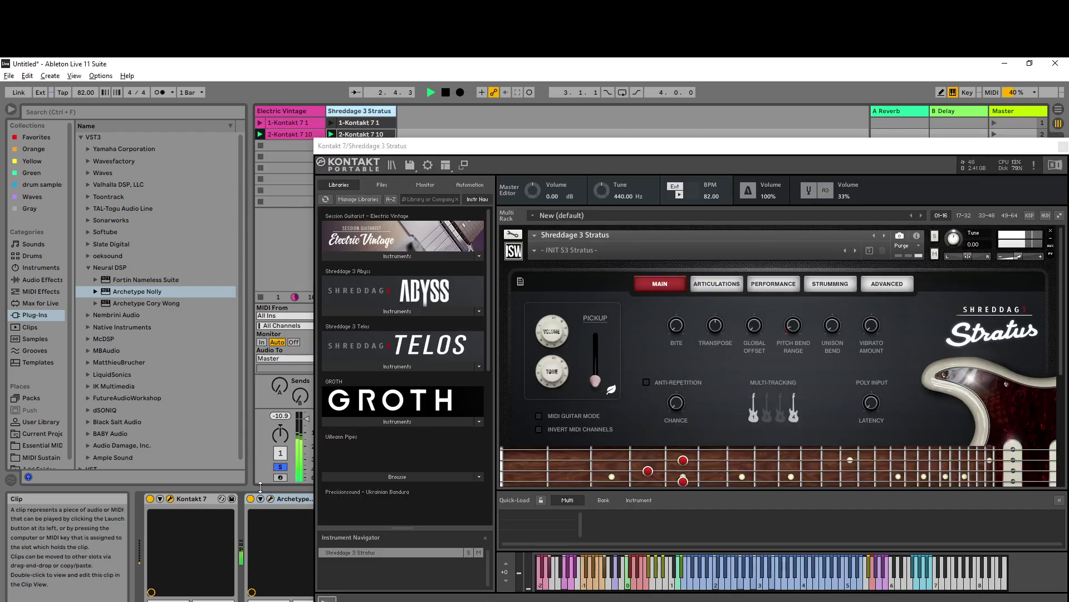
click(271, 499)
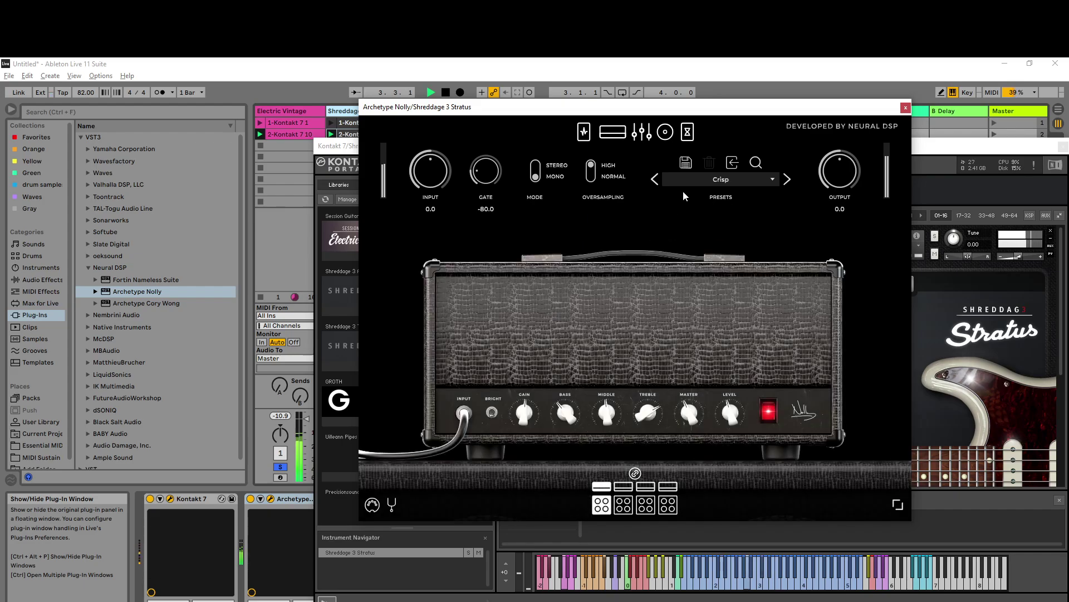
click(655, 178)
click(655, 179)
click(906, 107)
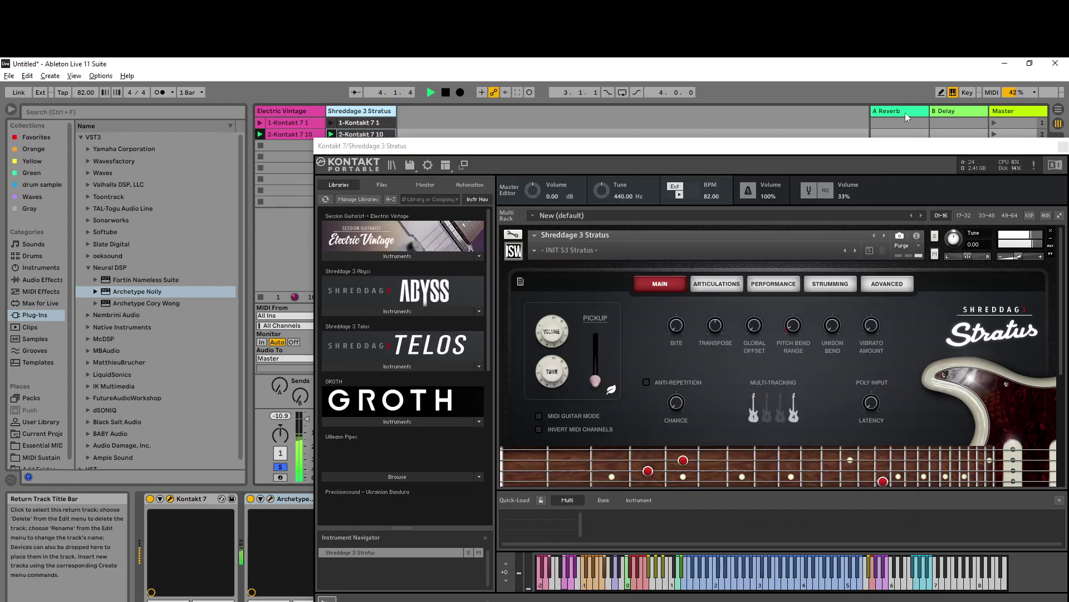
Step: Check the Electric Vintage track's Archetype Nolly preset, then look over its Kontakt instrument page
click(280, 137)
click(283, 109)
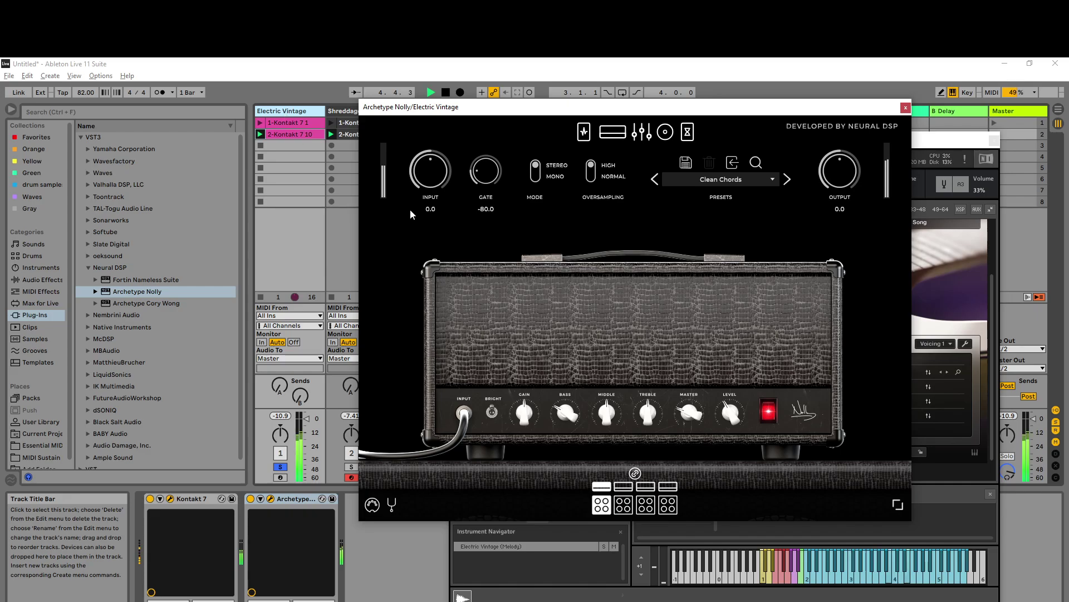
click(906, 107)
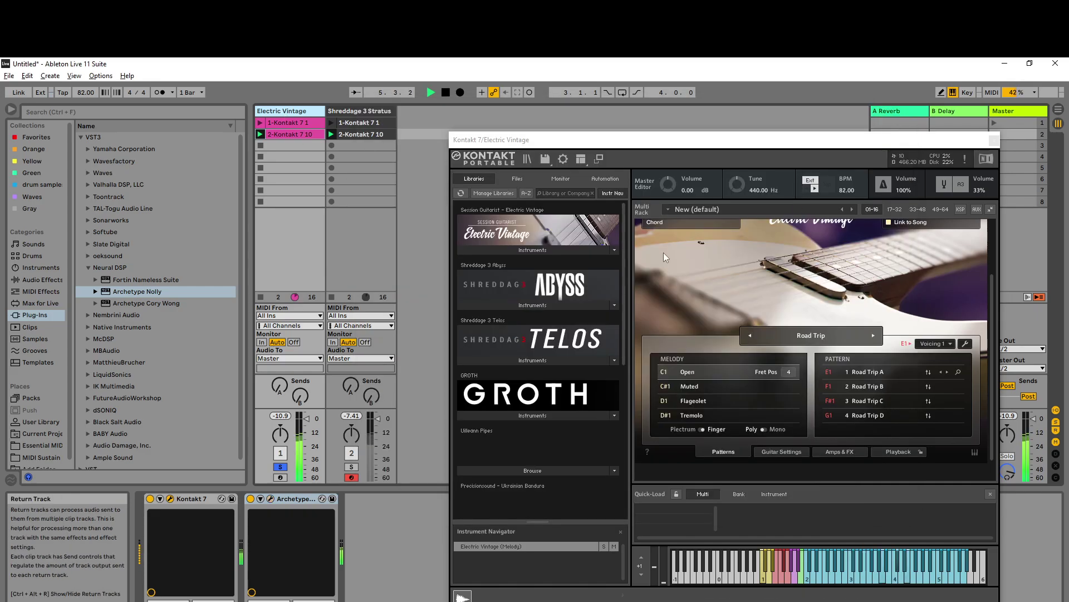
scroll(786, 283, up, 1)
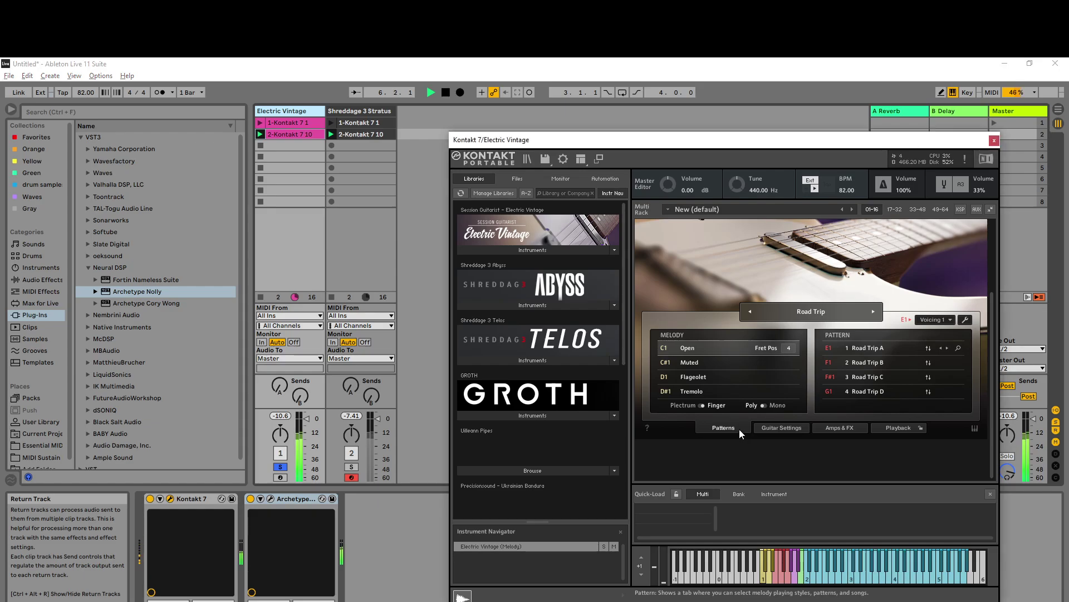
scroll(771, 390, up, 3)
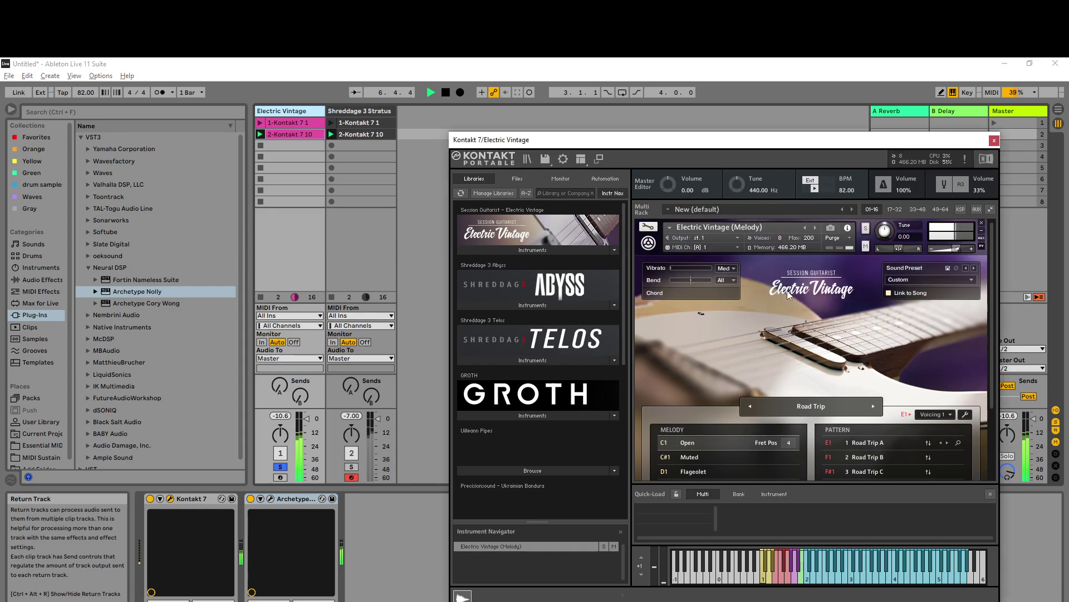
Step: Solo the Shreddage 3 Stratus track and examine its instrument's strumming settings
click(354, 465)
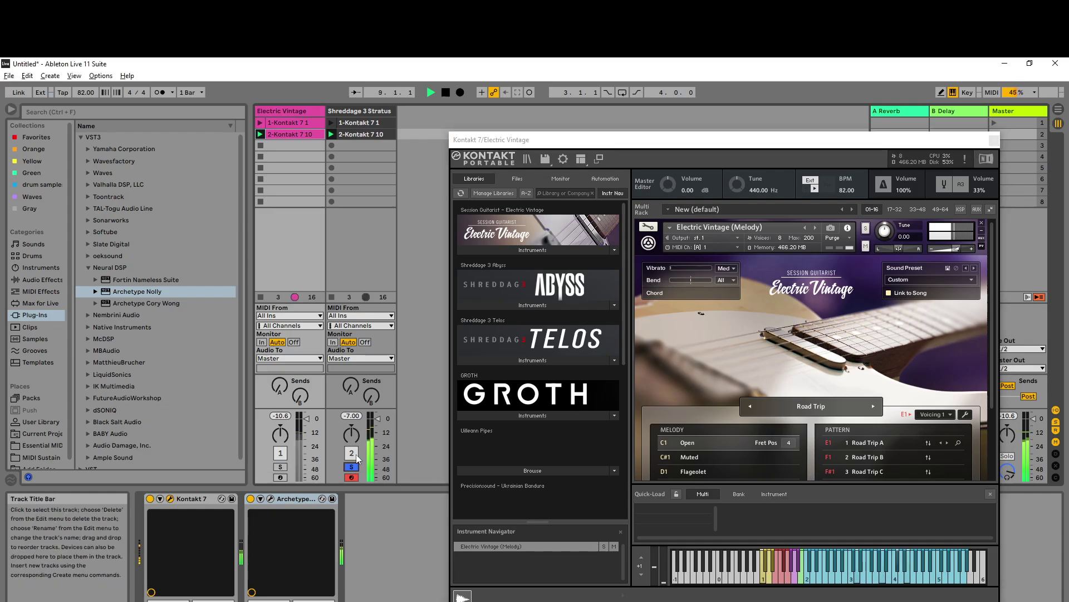
click(366, 135)
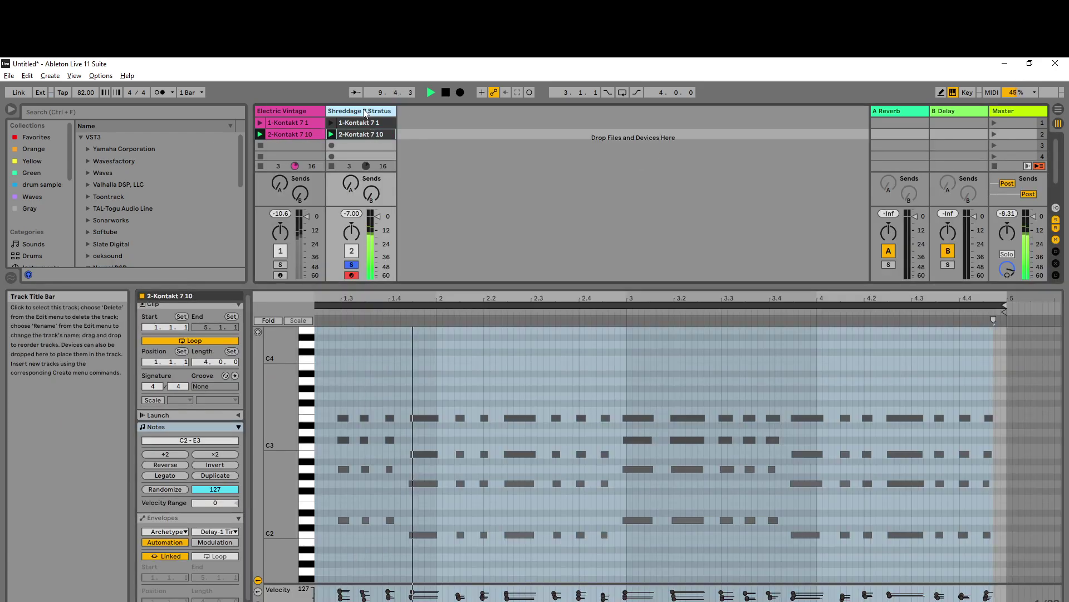
click(364, 108)
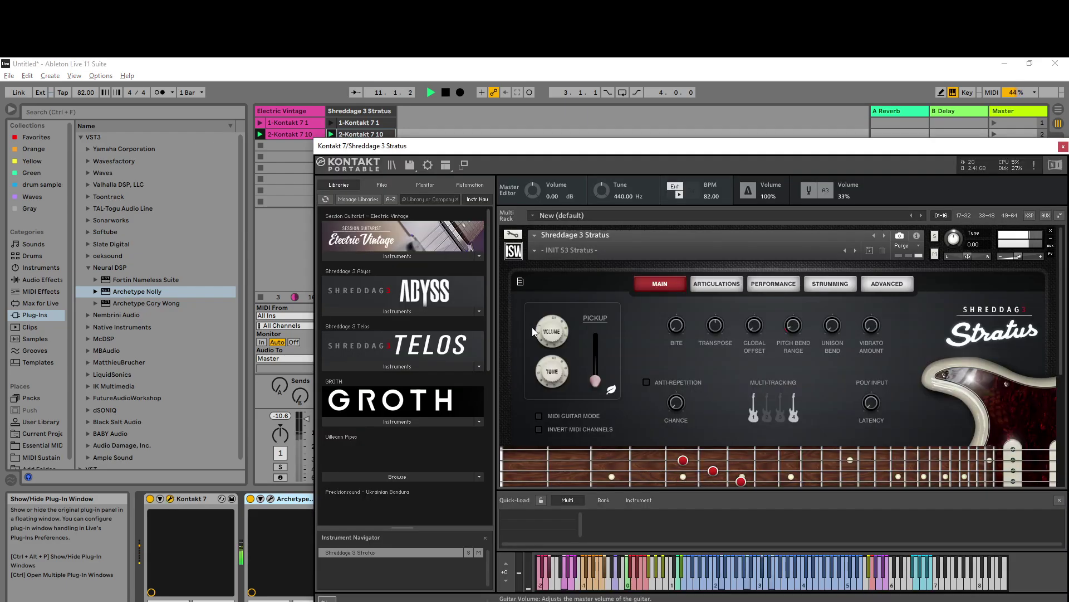
click(816, 287)
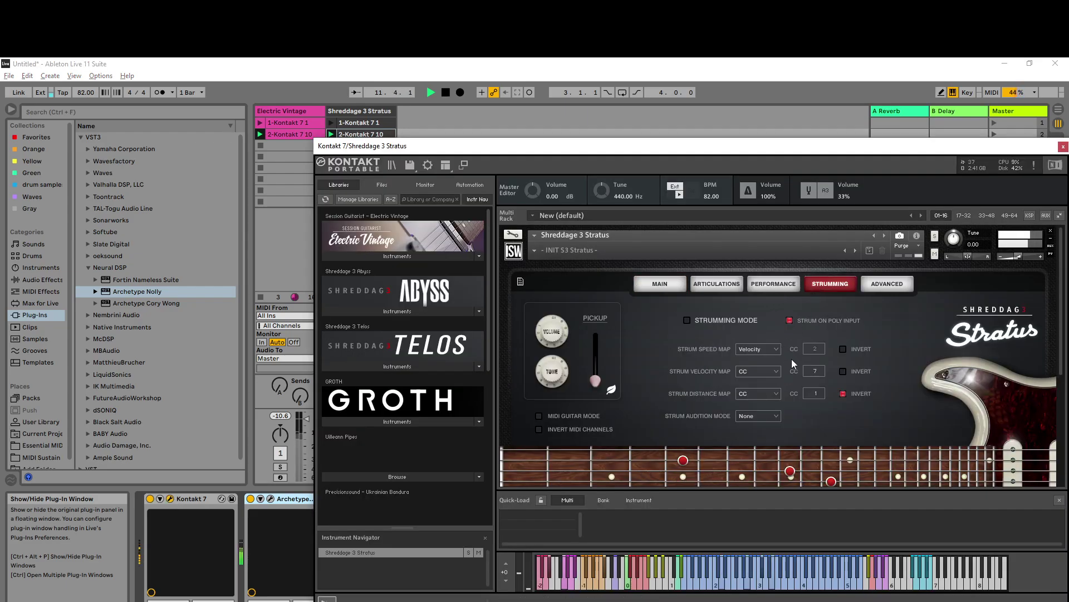
click(844, 394)
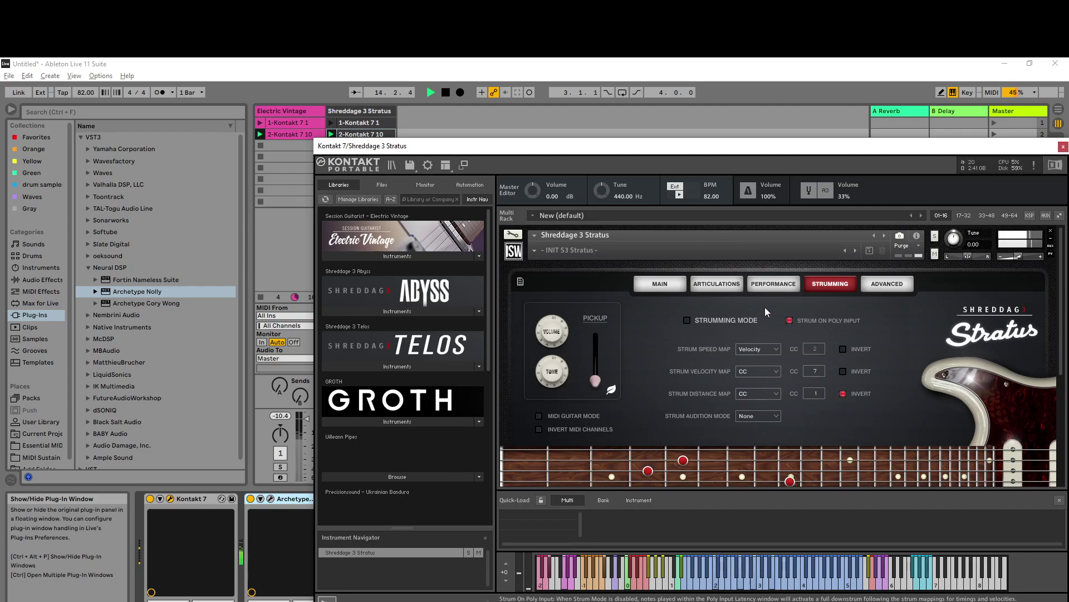
Step: Set the Shreddage 3 Stratus hand size to 20 and turn up its Force String control
click(661, 285)
scroll(661, 363, down, 5)
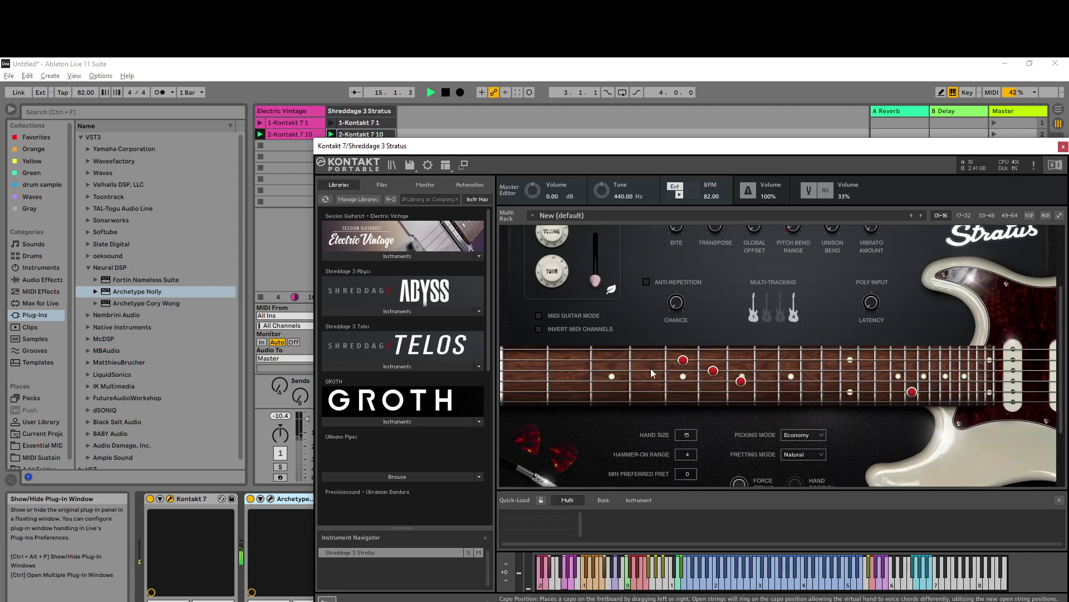
scroll(657, 389, up, 1)
scroll(691, 374, up, 4)
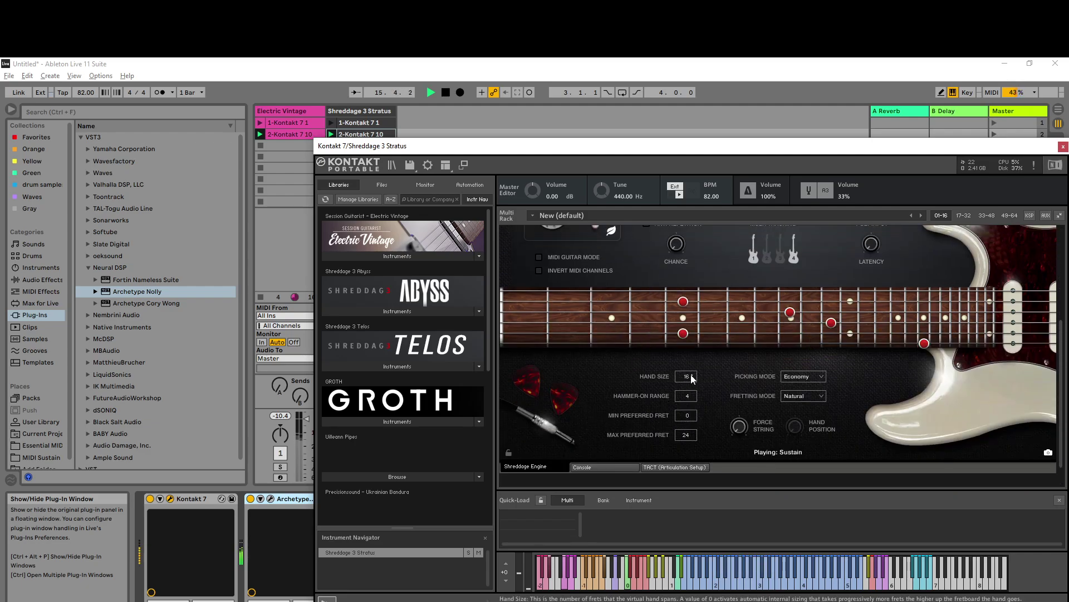
scroll(690, 374, up, 1)
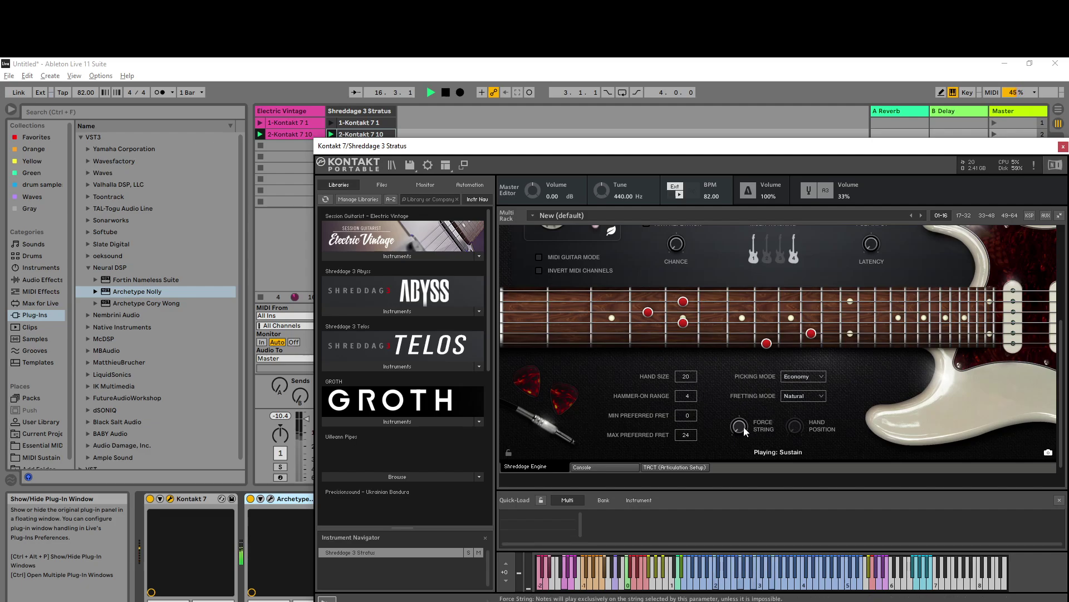
drag(743, 427, 746, 393)
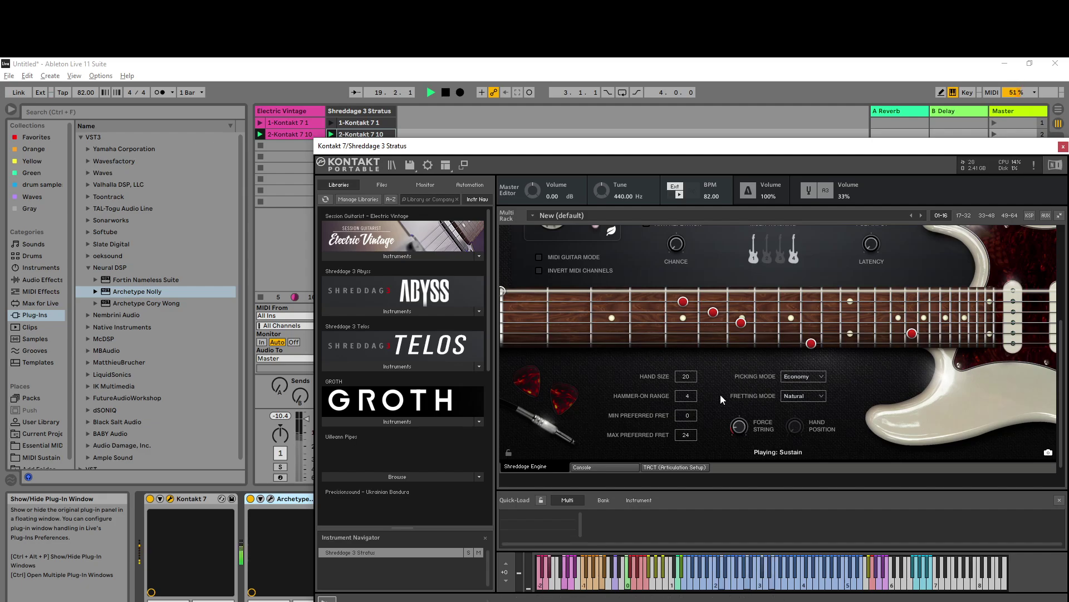
click(1063, 147)
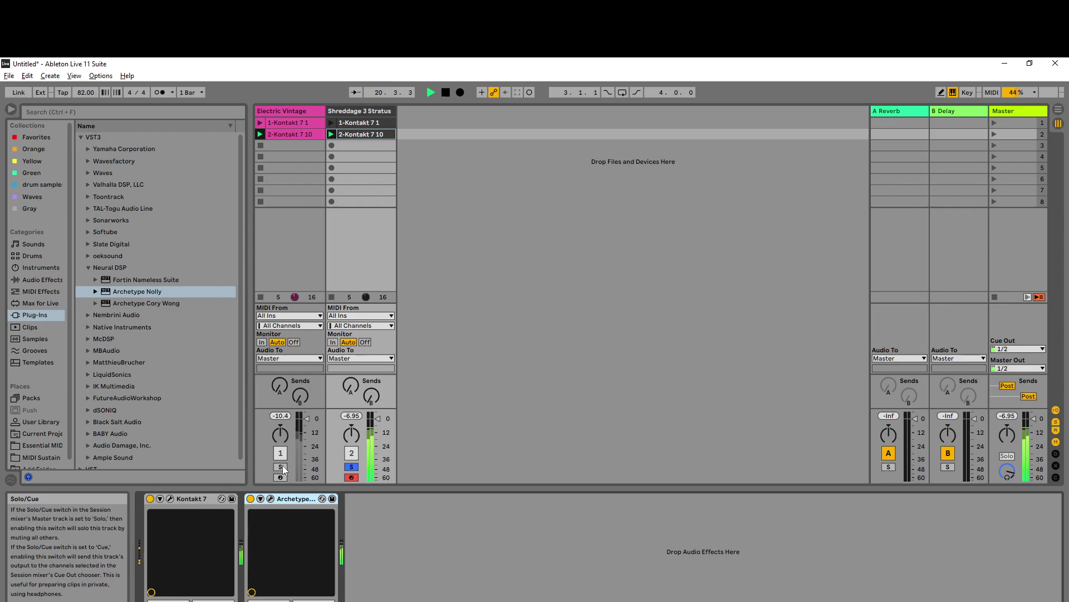
Step: Solo Electric Vintage, then find the Velocity MIDI effect and add it to the Shreddage 3 Stratus track
click(282, 467)
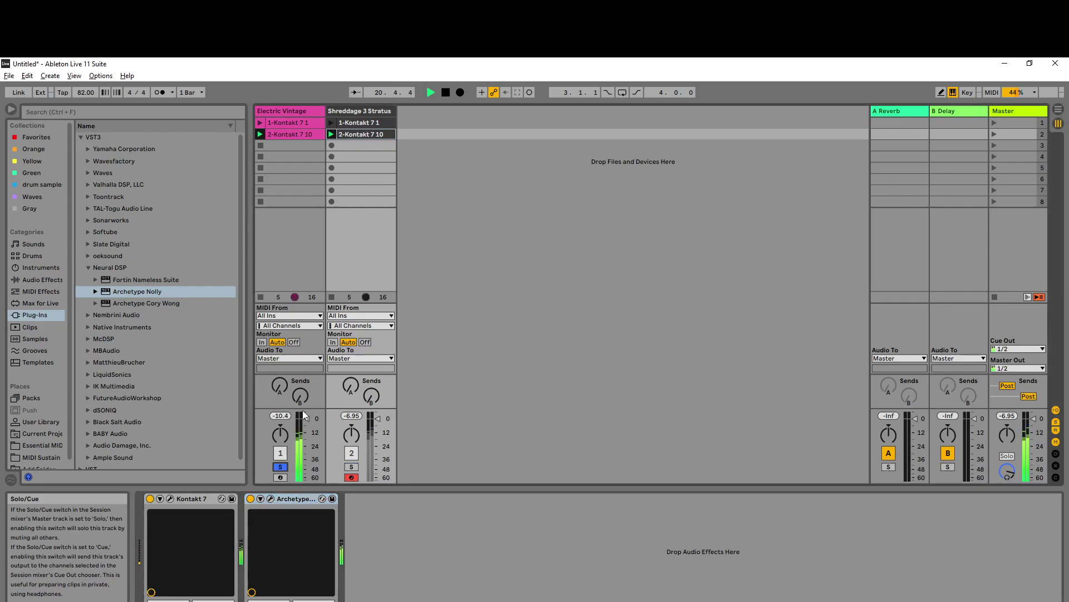
click(136, 112)
text(vel)
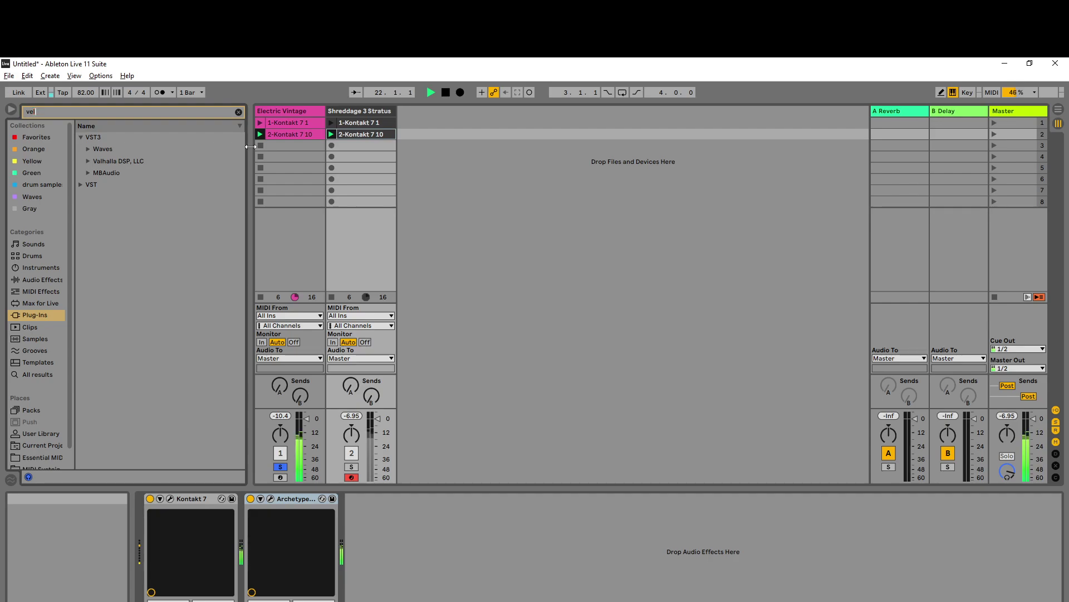
text(ocity)
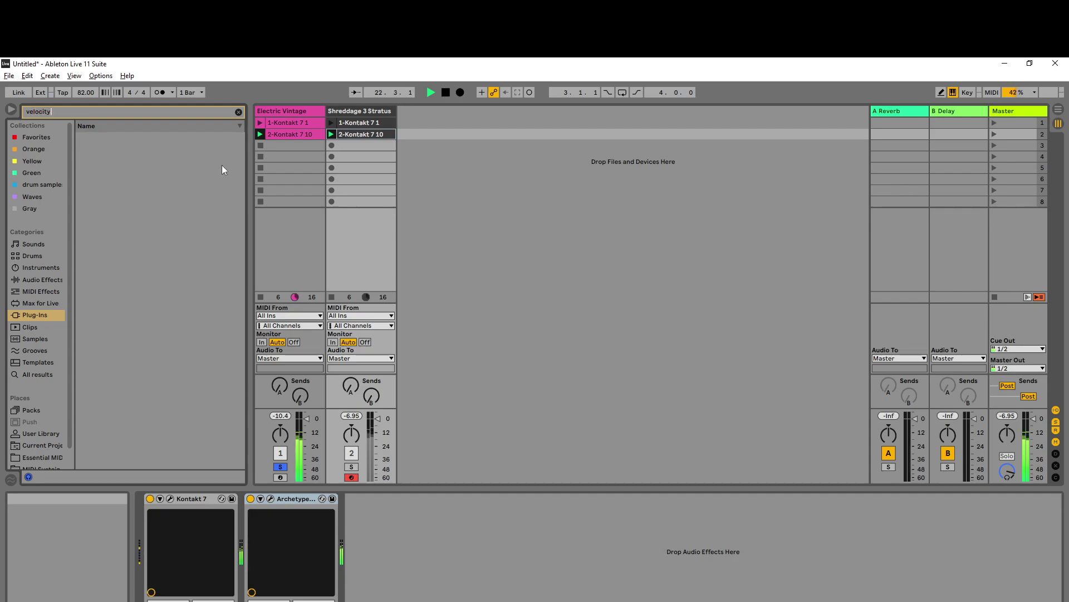
click(38, 287)
double_click(114, 137)
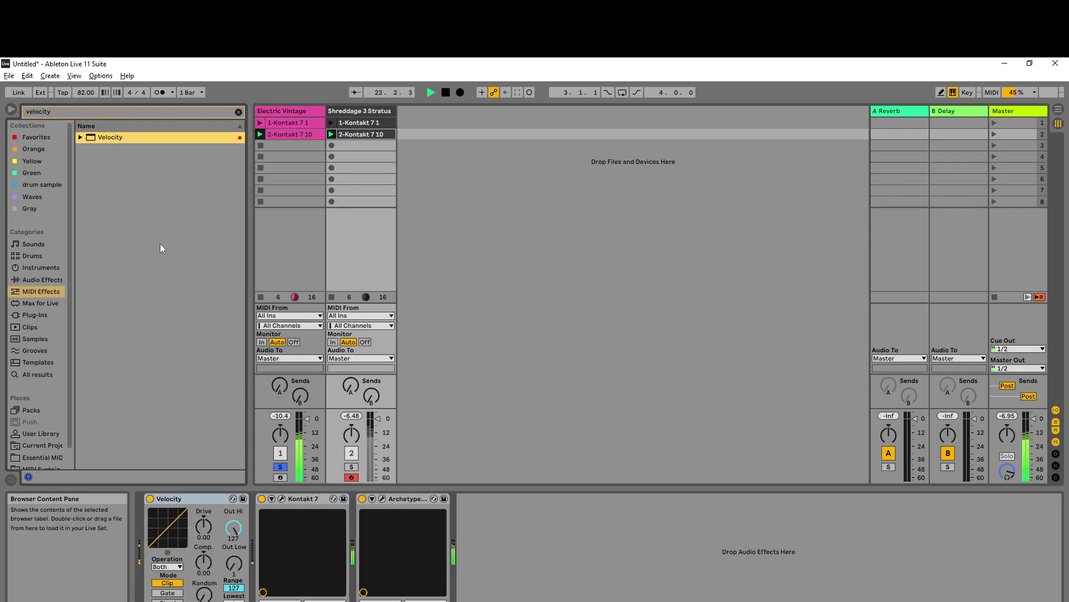
Step: Set the Velocity effect's Out Low to 56 and Out Hi to 80, with some Random variation
drag(234, 563, 234, 543)
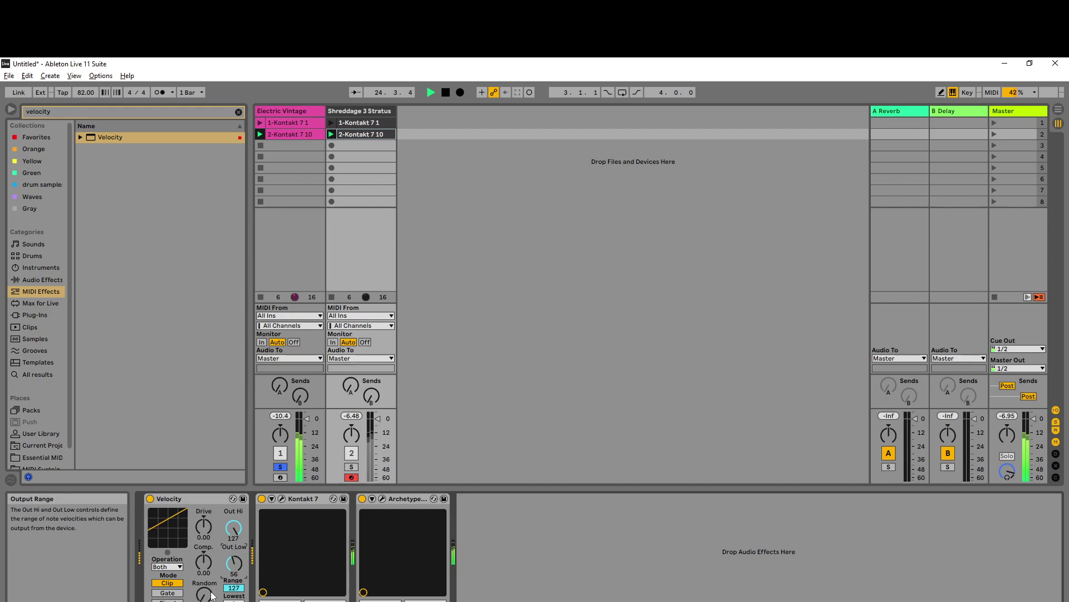
drag(212, 595, 212, 582)
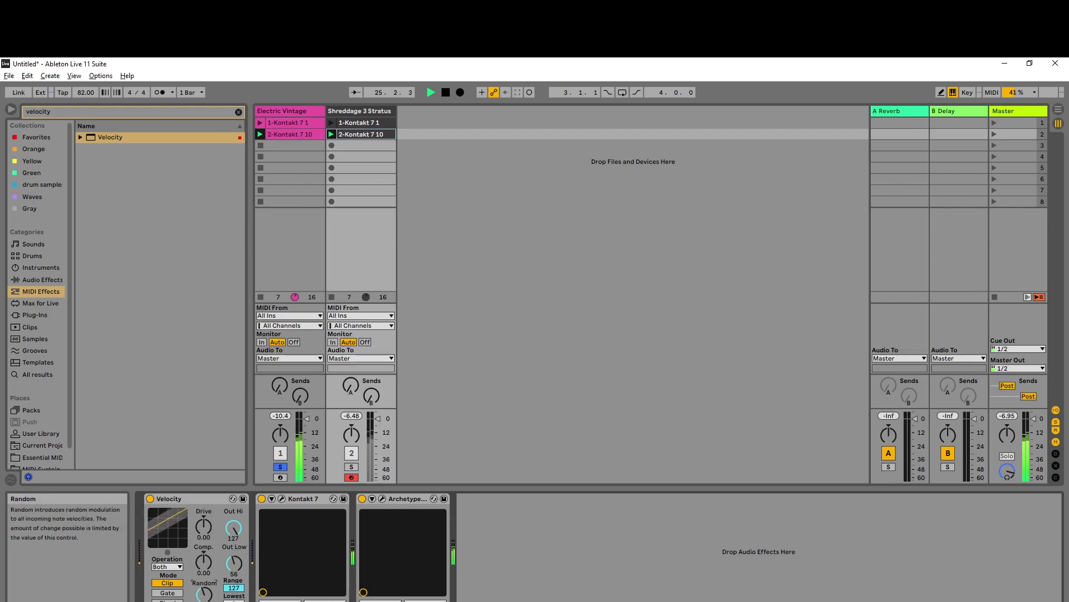
drag(233, 527, 233, 552)
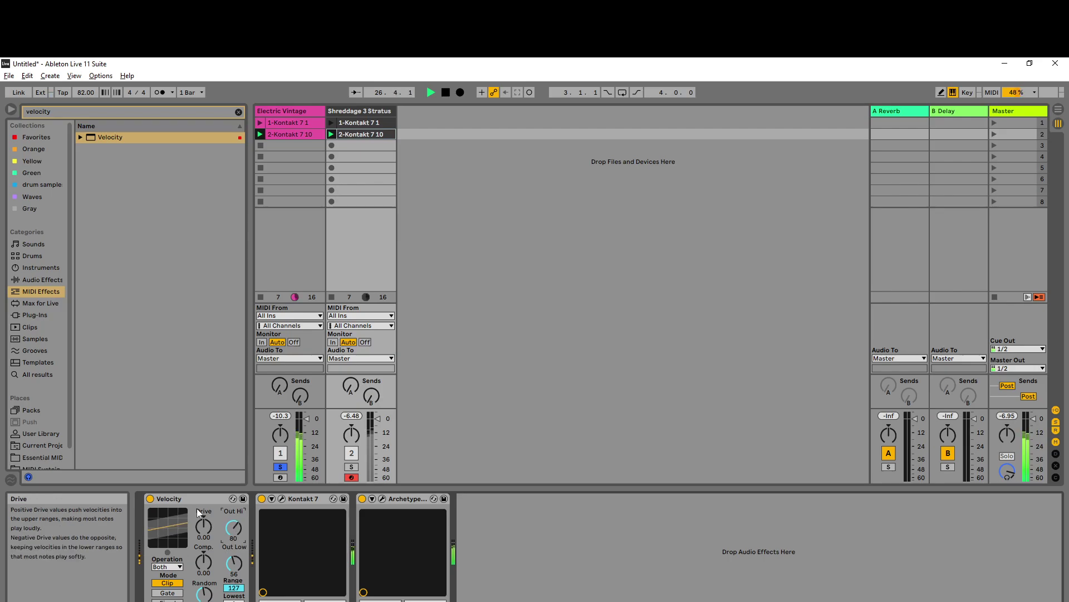
Step: Copy the Velocity effect to Electric Vintage so each track has exactly one, and restart playback
drag(190, 497, 344, 110)
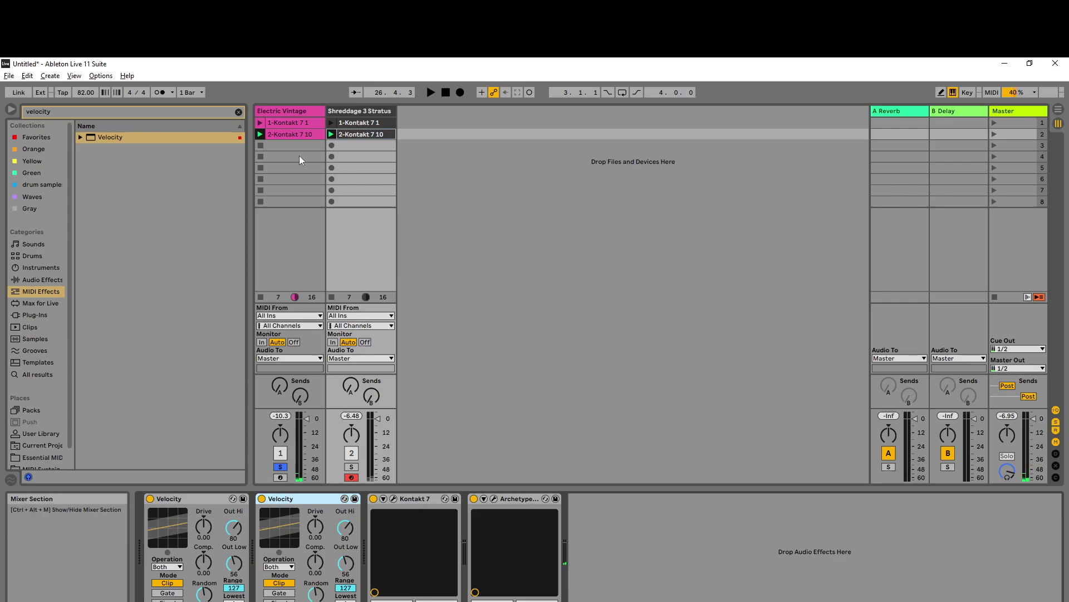
click(285, 111)
click(348, 114)
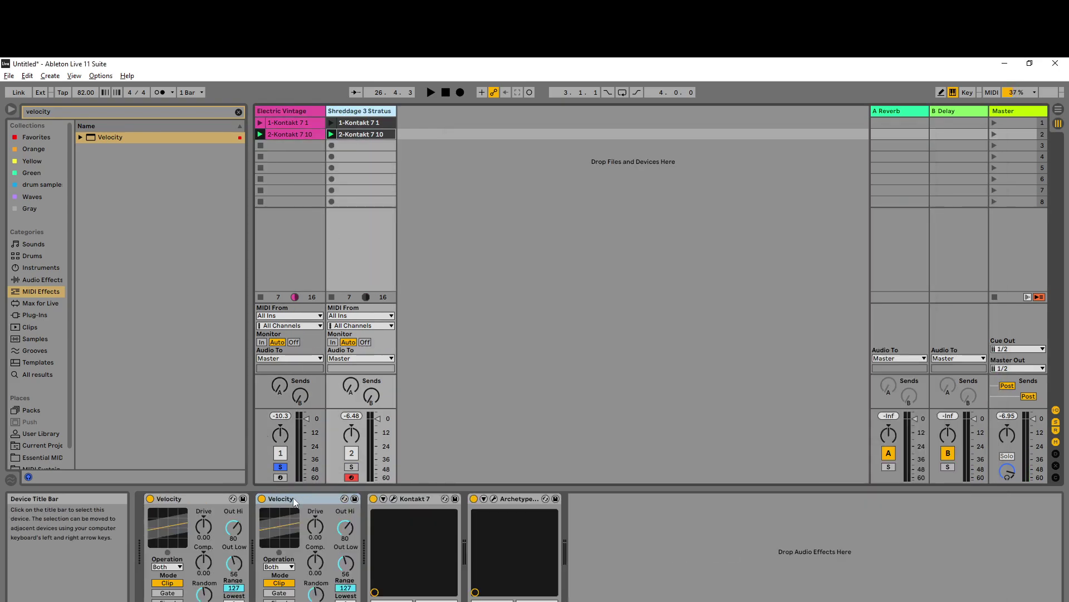
click(283, 112)
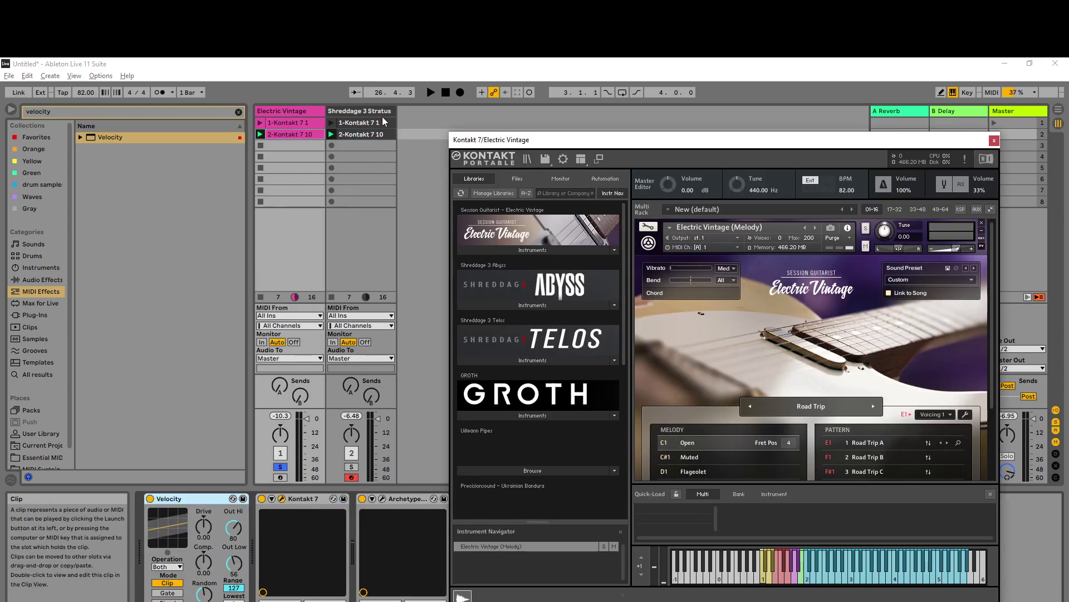
click(379, 112)
click(293, 108)
key(Right)
key(space)
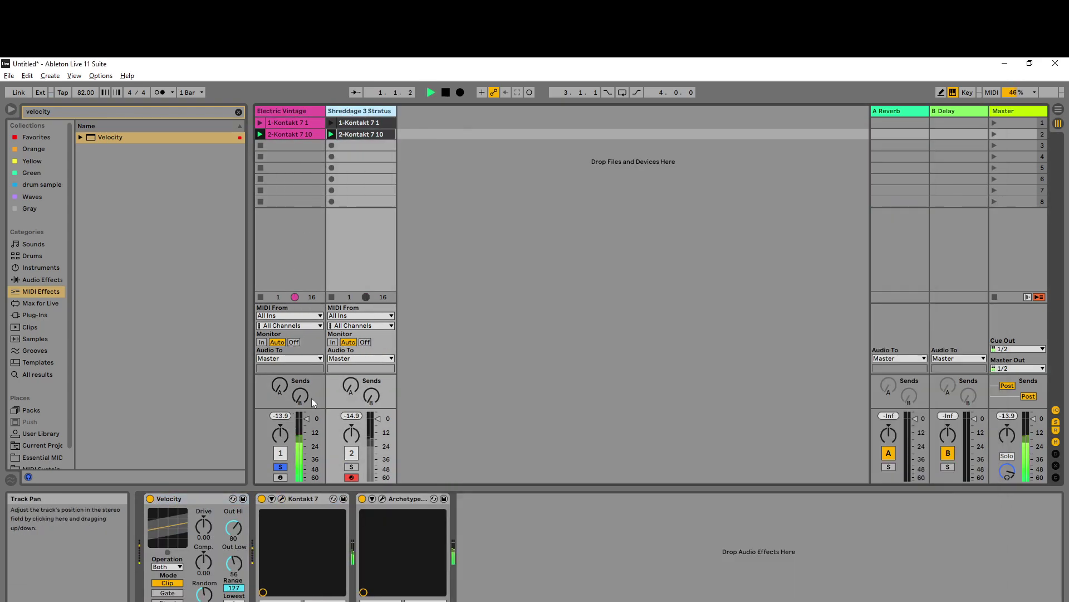
Step: Solo Shreddage 3 Stratus, set its Velocity effect to Comp. 1.00, Out Low 20 and Out Hi 57, and compare it with the effect bypassed
click(351, 467)
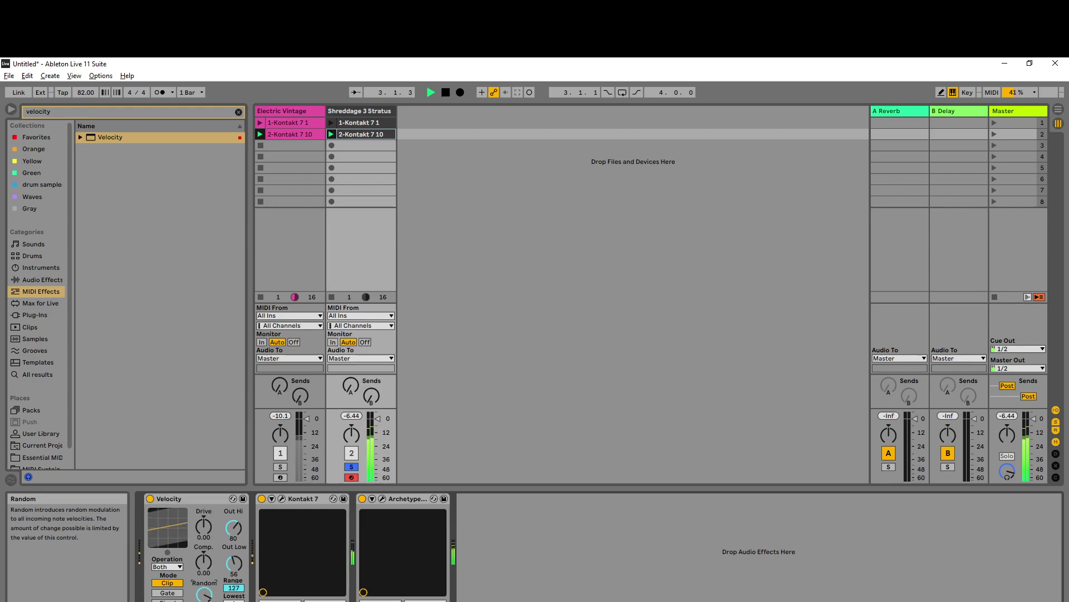
drag(204, 594, 234, 529)
drag(204, 562, 206, 578)
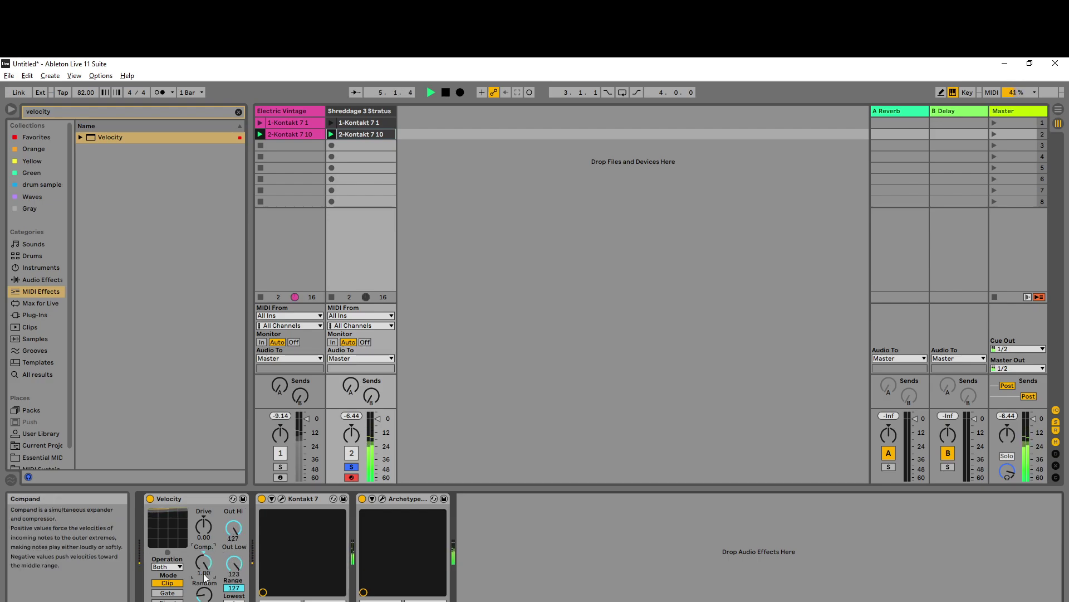
drag(234, 528, 234, 597)
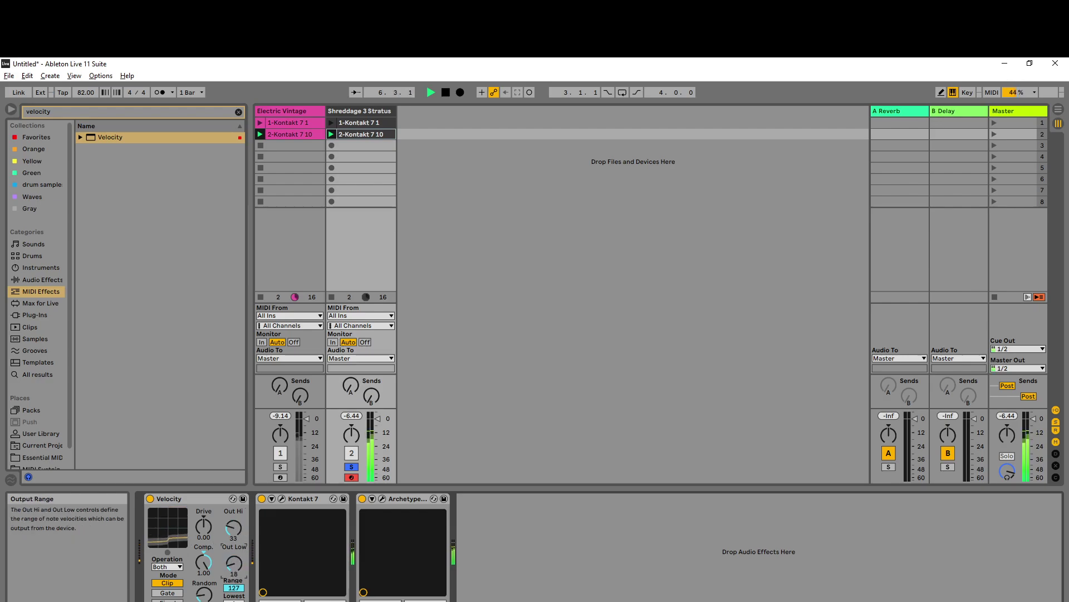
drag(233, 527, 234, 523)
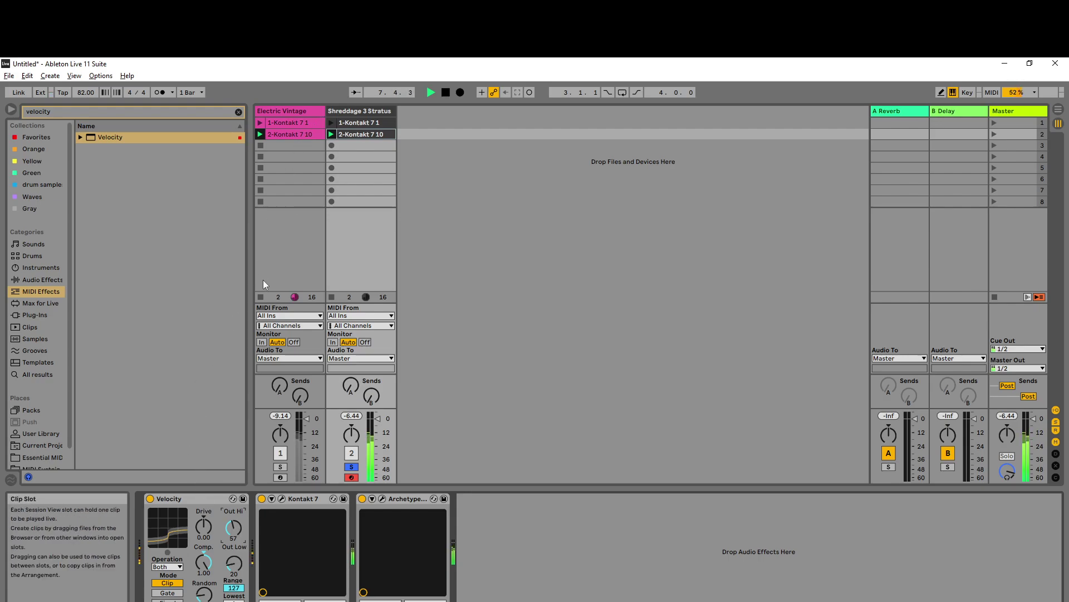
click(150, 498)
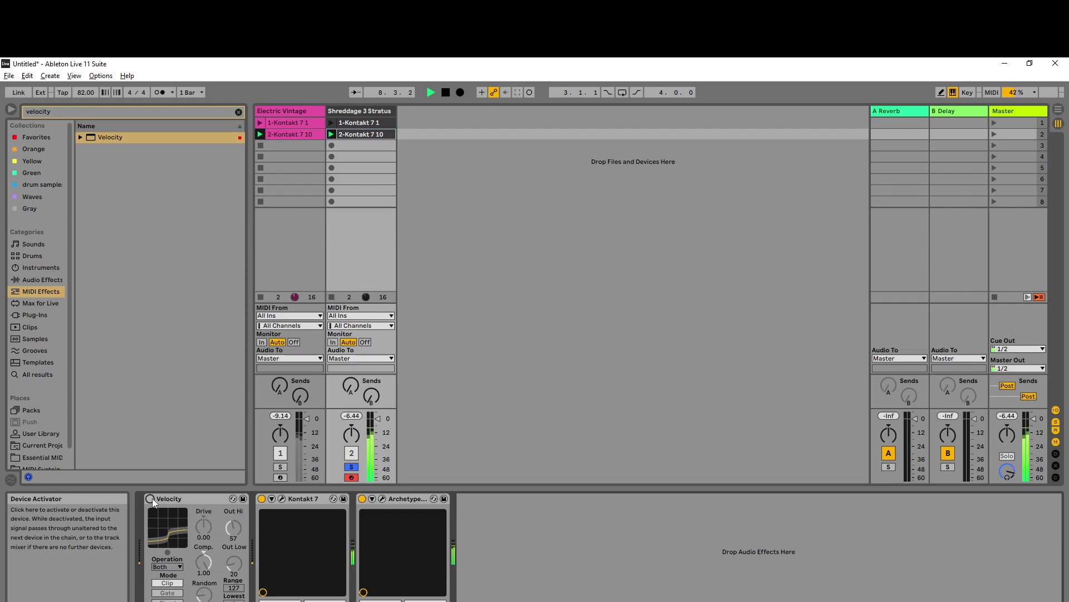
click(150, 499)
Step: Replace Electric Vintage's Velocity effect with a copy of the adjusted one from Shreddage 3 Stratus
drag(194, 500, 259, 470)
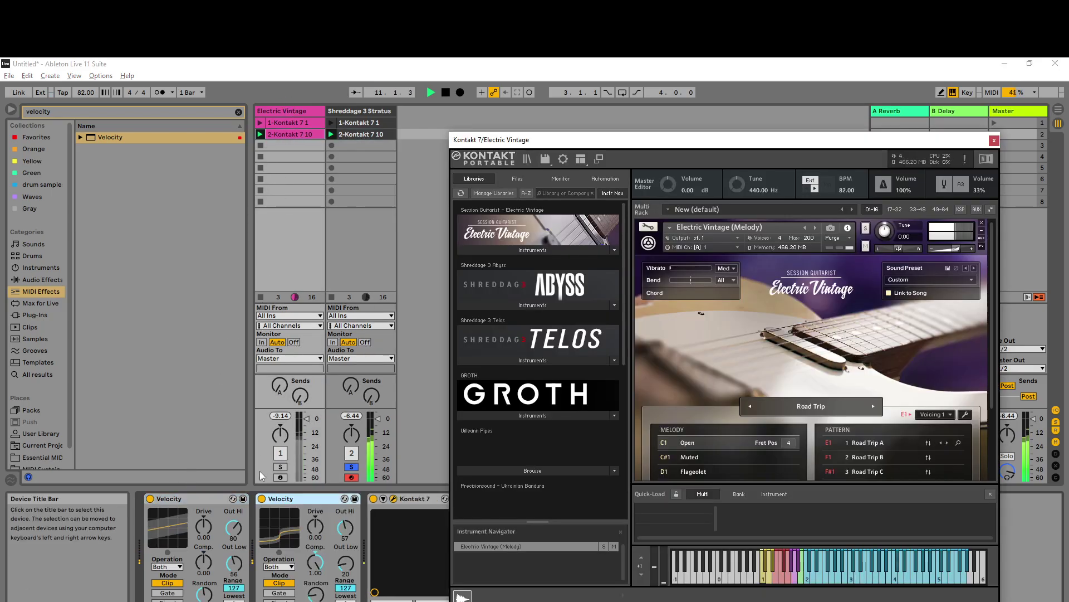
click(216, 496)
key(Delete)
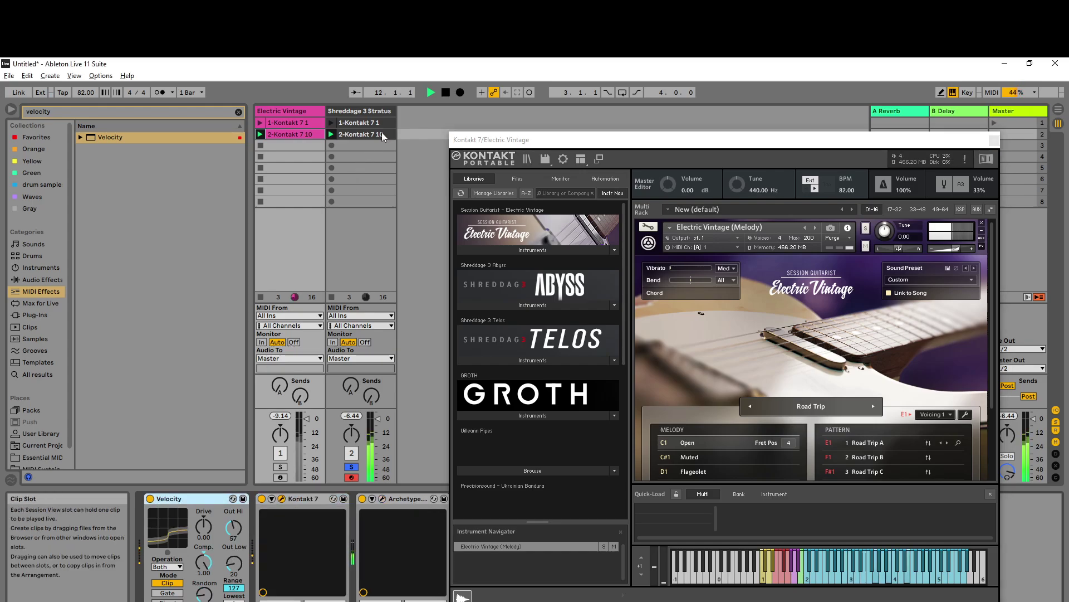
click(373, 112)
click(309, 114)
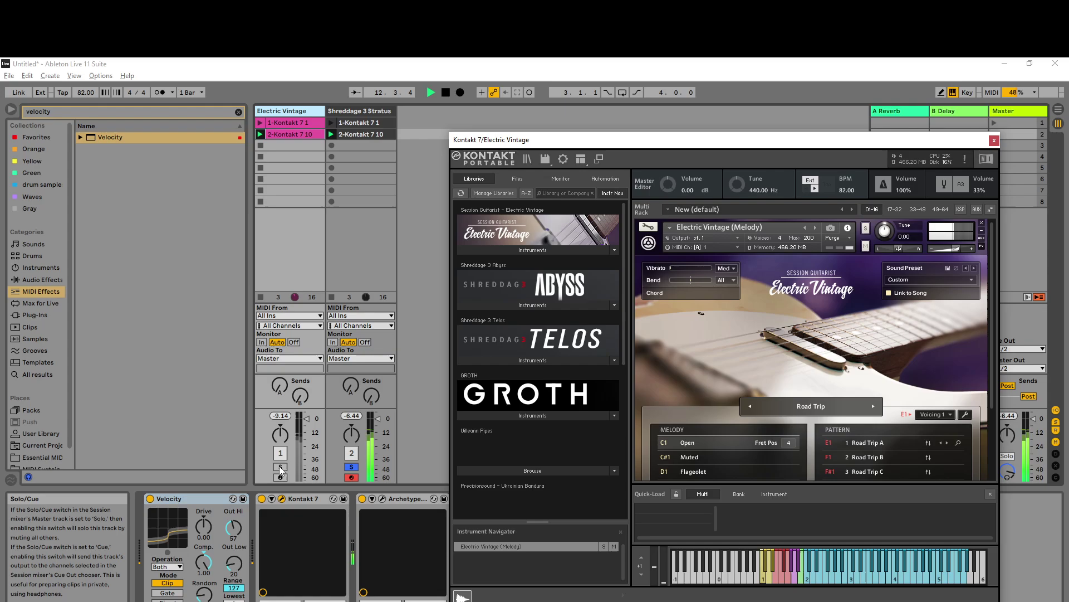
Step: Solo Electric Vintage and repeatedly switch its Velocity effect off and on to compare the sound, ending with it off
click(151, 499)
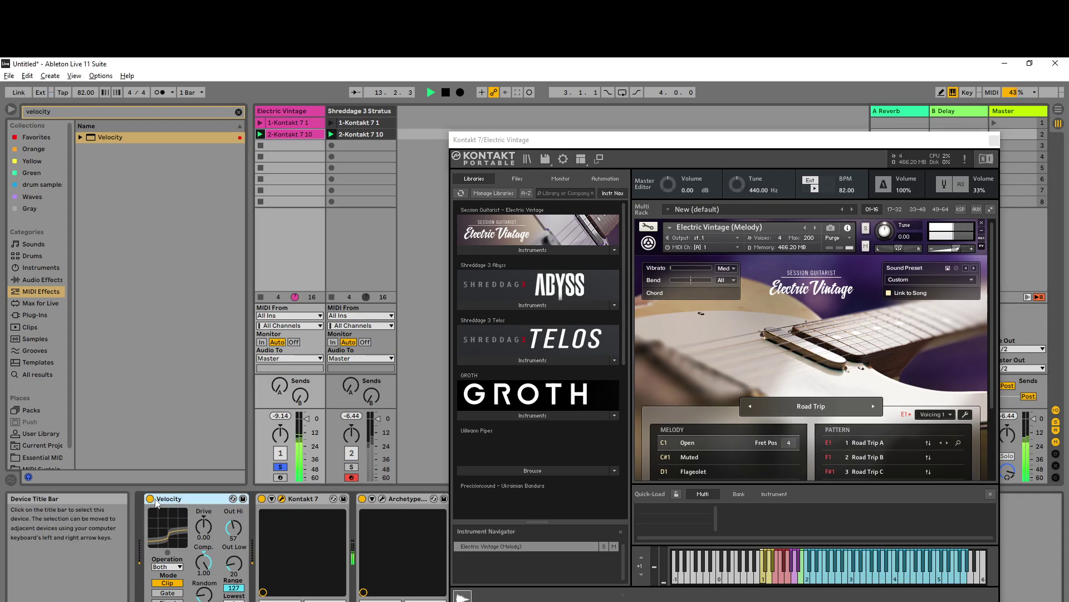
click(150, 499)
click(151, 499)
click(150, 499)
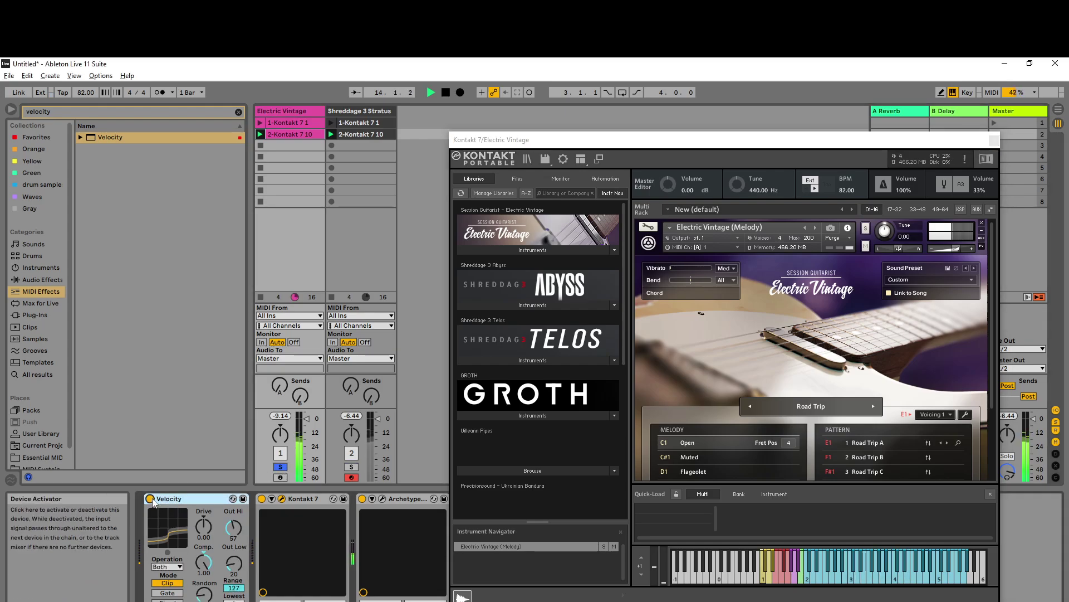
click(150, 499)
click(150, 499)
click(150, 499)
click(150, 499)
click(150, 499)
click(151, 499)
click(151, 499)
click(150, 499)
click(150, 499)
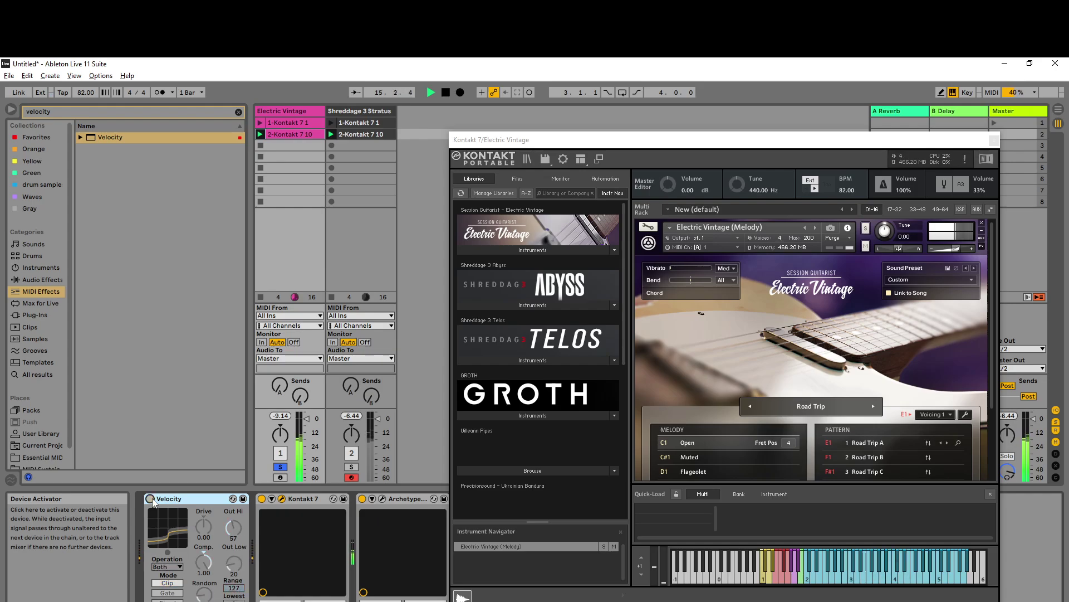